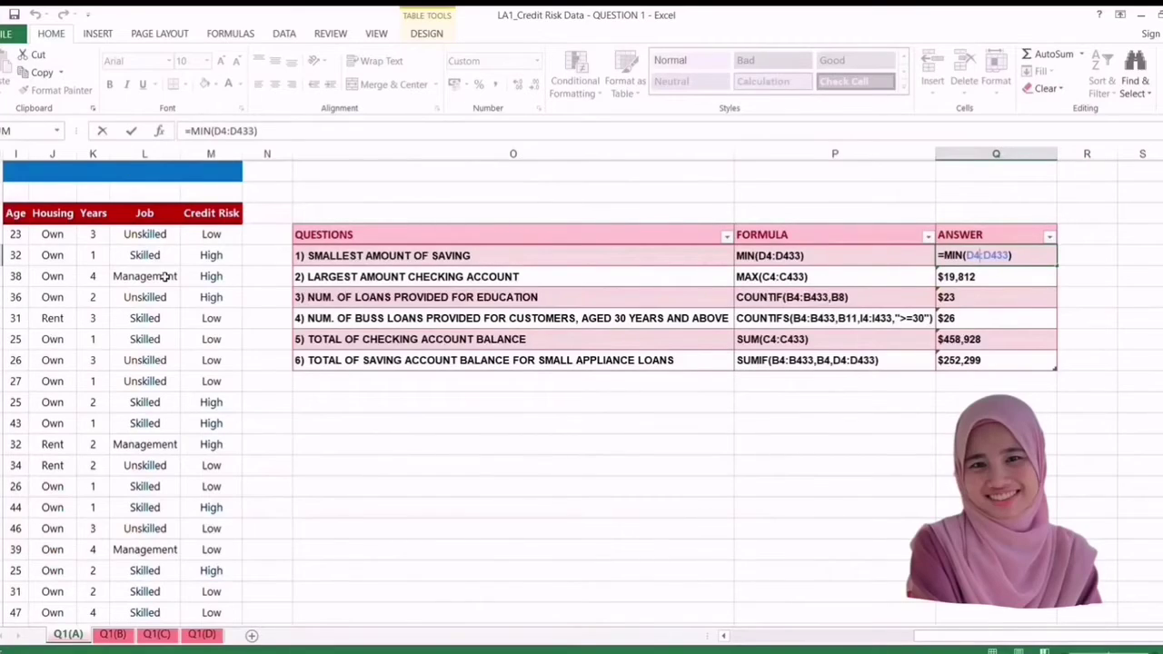
Step: Confirm the MIN smallest-savings and MAX largest-checking-balance answers on Q1(A)
scroll(164, 278, "left", 8)
scroll(903, 342, "right", 7)
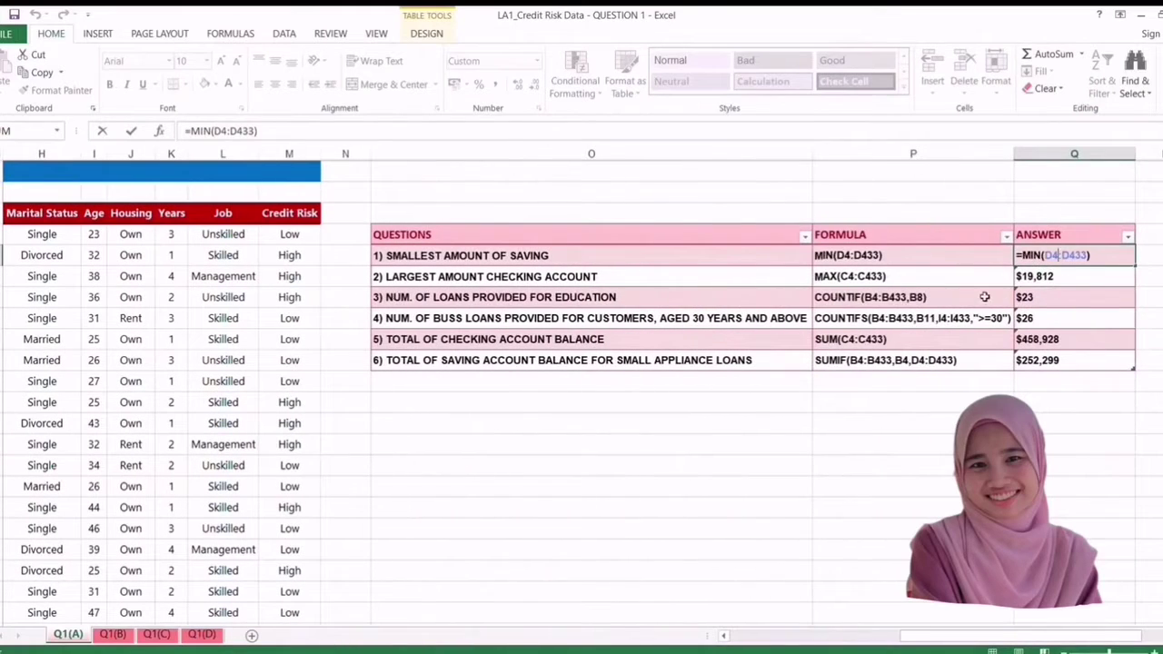
key("Return")
double_click(1051, 277)
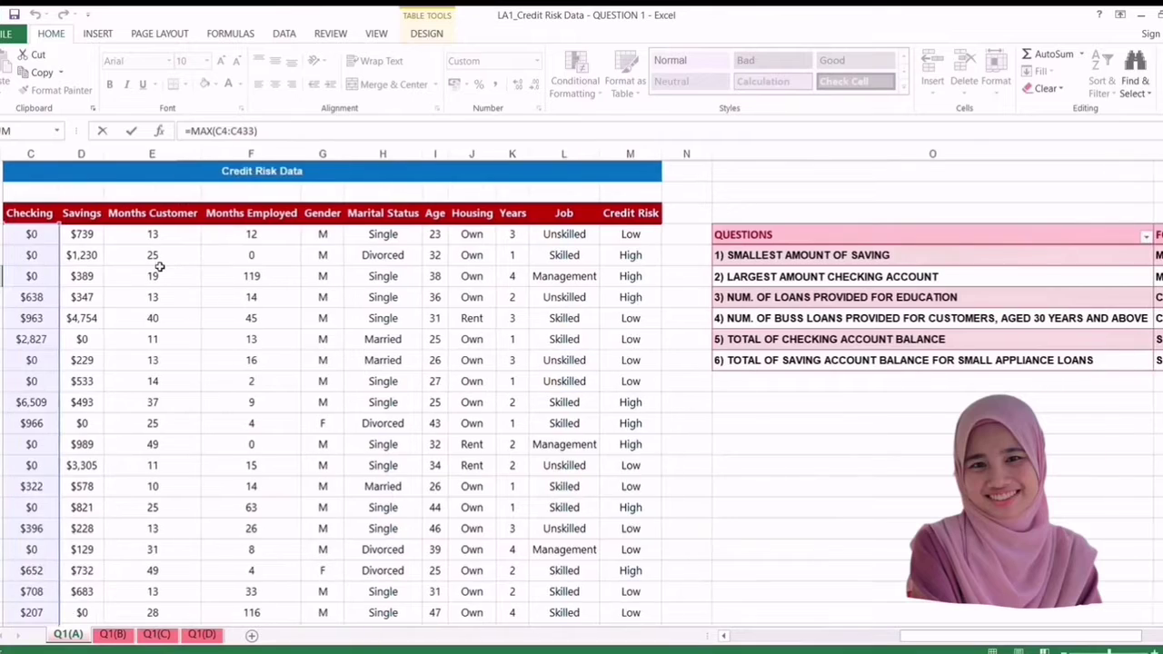
scroll(158, 264, "left", 7)
scroll(824, 276, "right", 10)
key("Return")
Step: Confirm the COUNTIF education-loan count and COUNTIFS count of business loans aged 30+
double_click(868, 296)
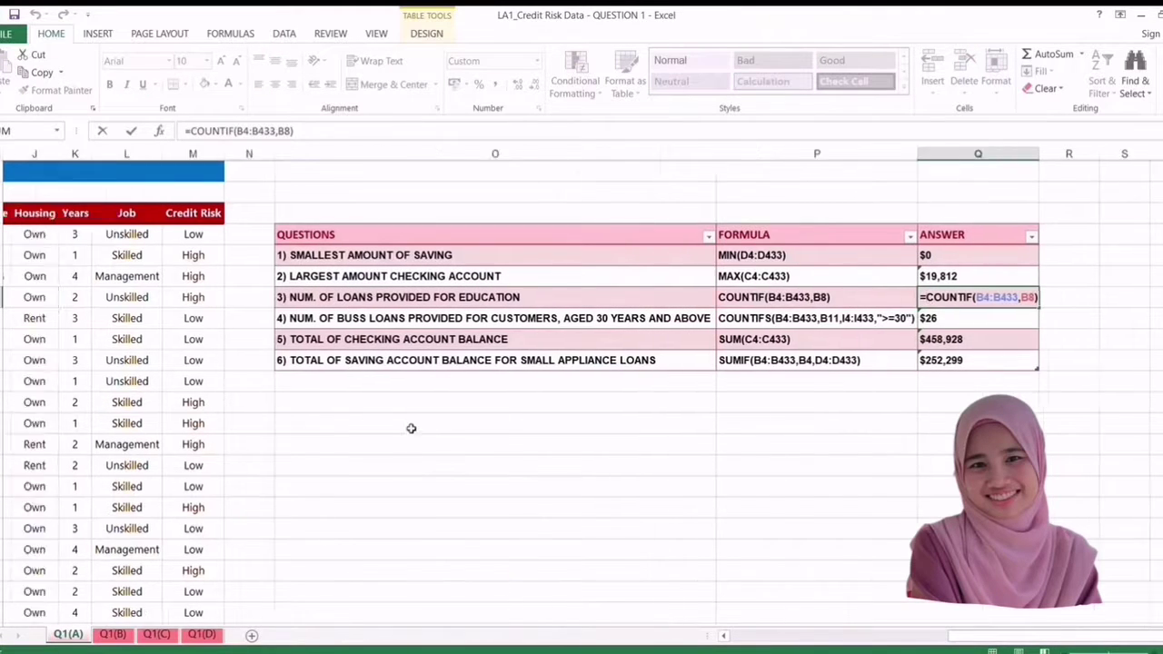
scroll(963, 309, "left", 7)
scroll(1070, 325, "right", 5)
scroll(1070, 326, "right", 1)
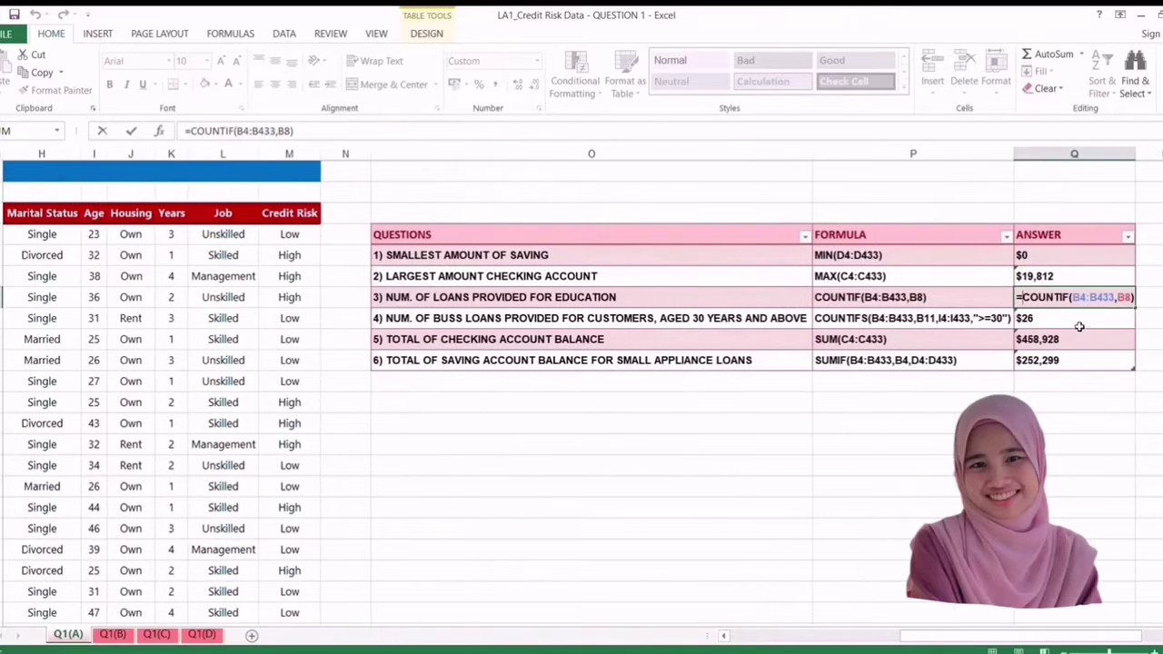
key("Return")
double_click(1080, 322)
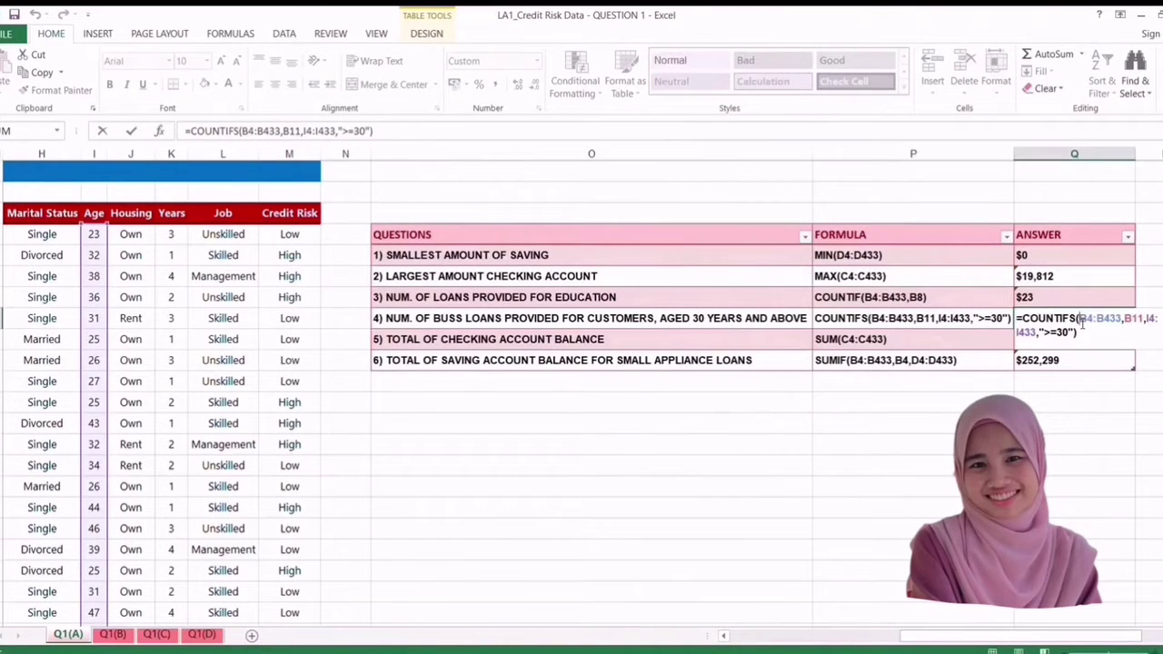
scroll(155, 259, "left", 7)
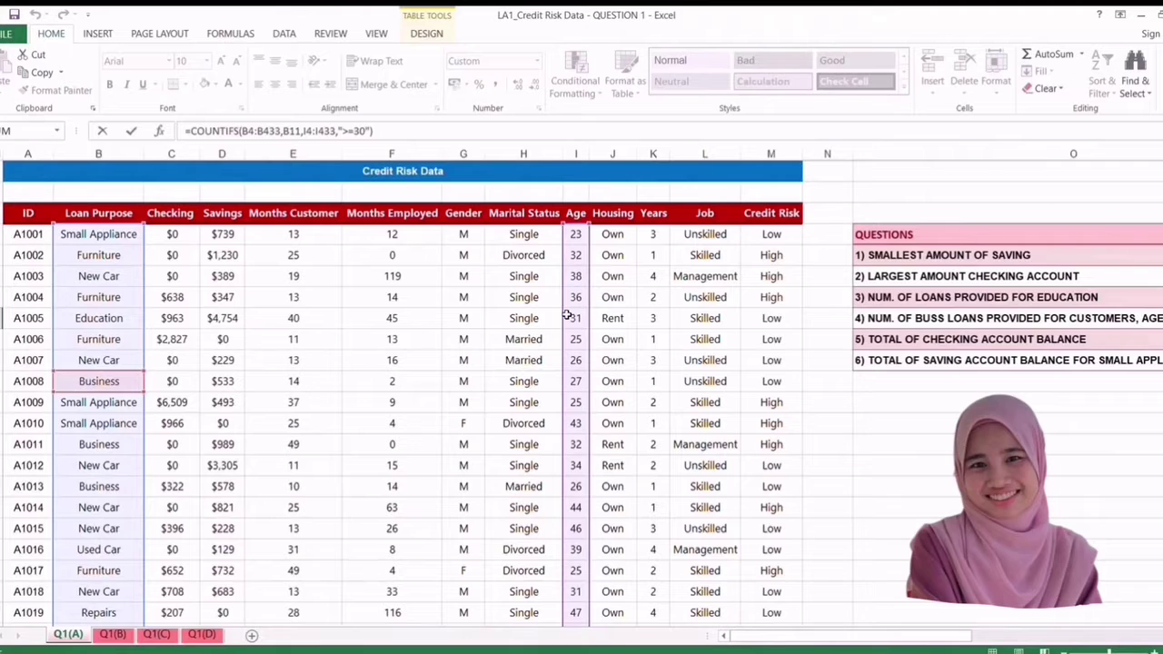
scroll(566, 315, "right", 7)
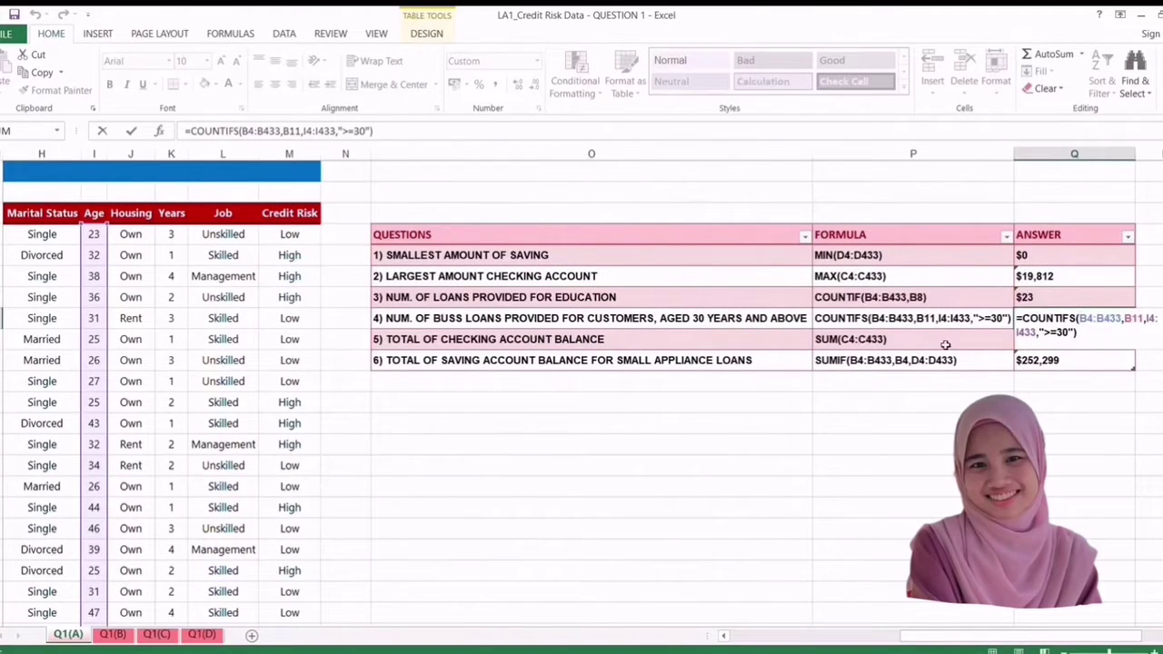
key("Return")
Step: Confirm the total checking balance SUM and the small appliance savings SUMIF returning $252,299
double_click(1046, 338)
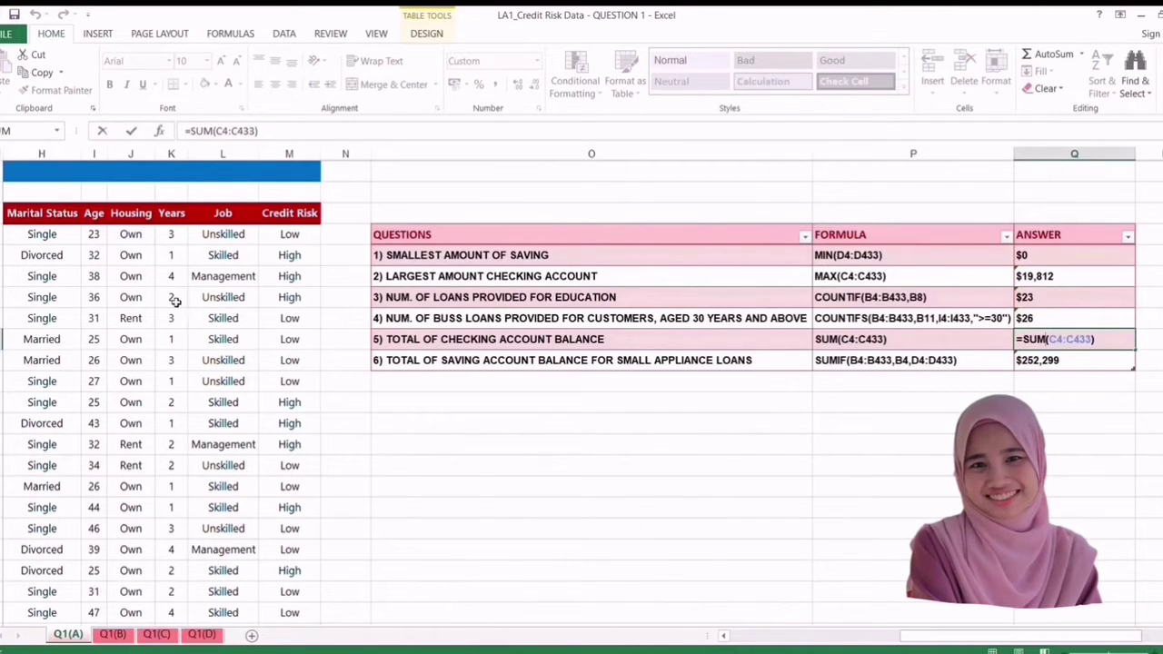
scroll(175, 300, "left", 5)
scroll(175, 299, "right", 10)
key("Return")
double_click(789, 359)
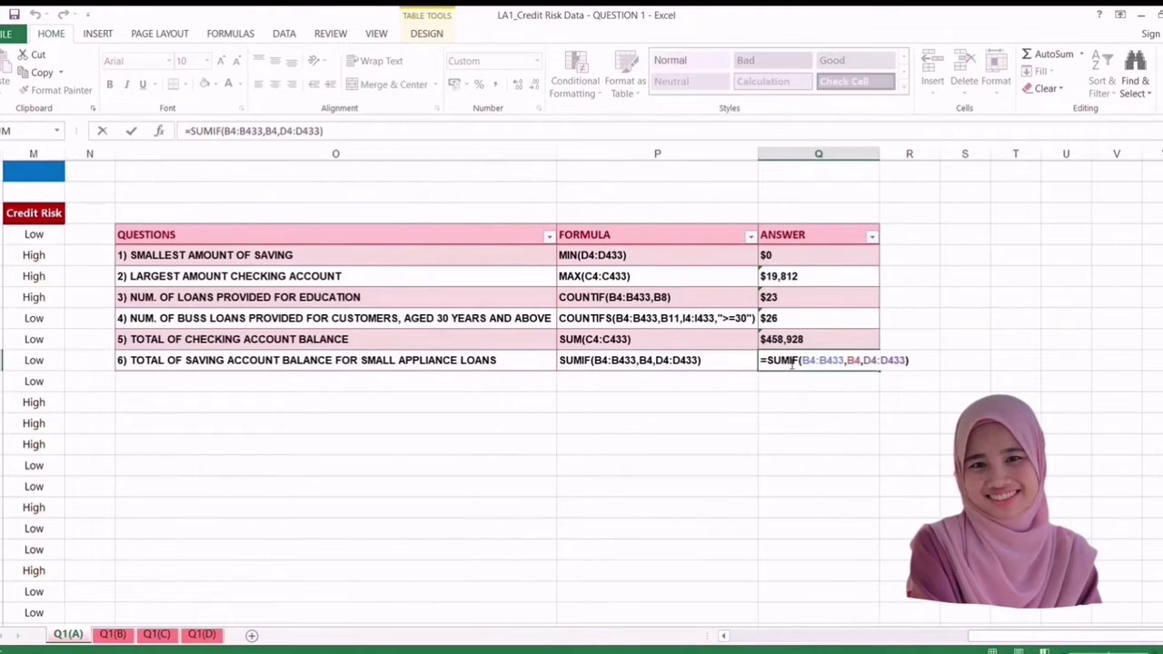
key("Return")
scroll(506, 374, "left", 10)
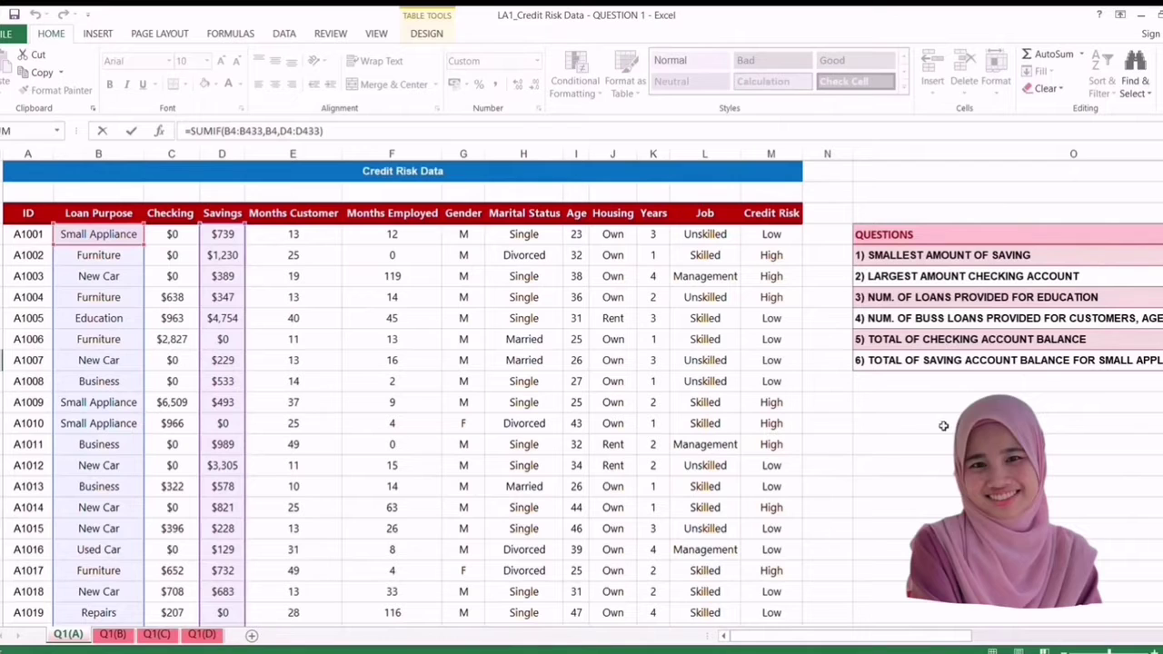
scroll(272, 336, "right", 6)
scroll(352, 357, "left", 6)
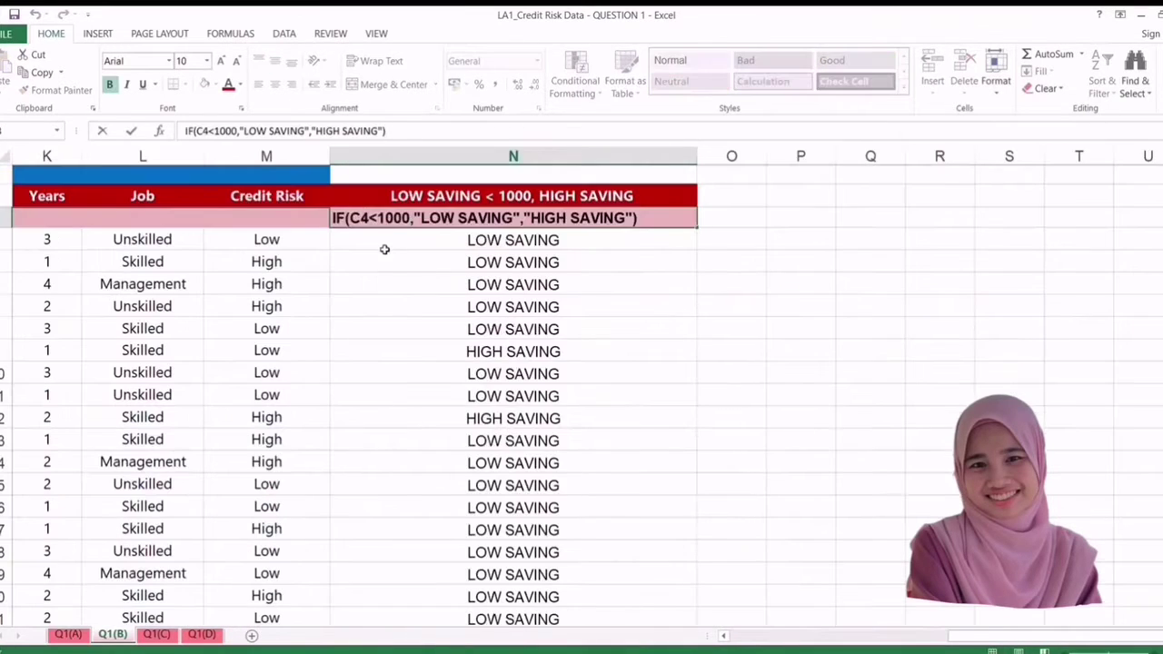
Step: On Q1(B), enter =IF(C4<1000,"LOW SAVING","HIGH SAVING") in N4 and fill it down the rows
left_click(387, 242)
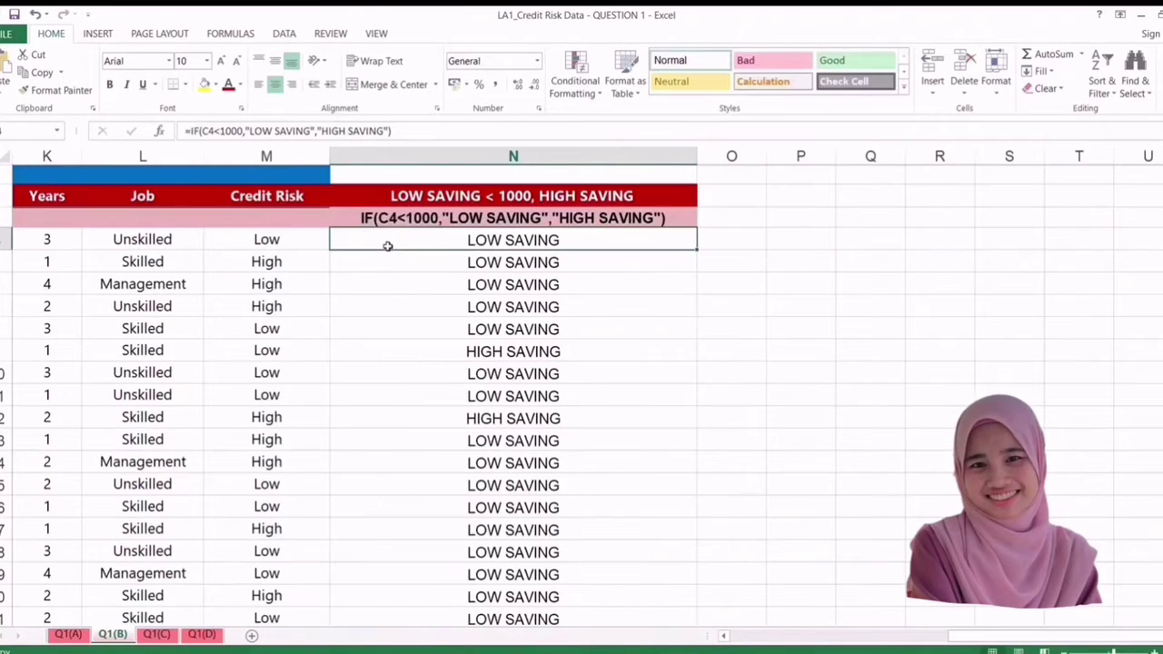
left_click(417, 130)
left_click(381, 243)
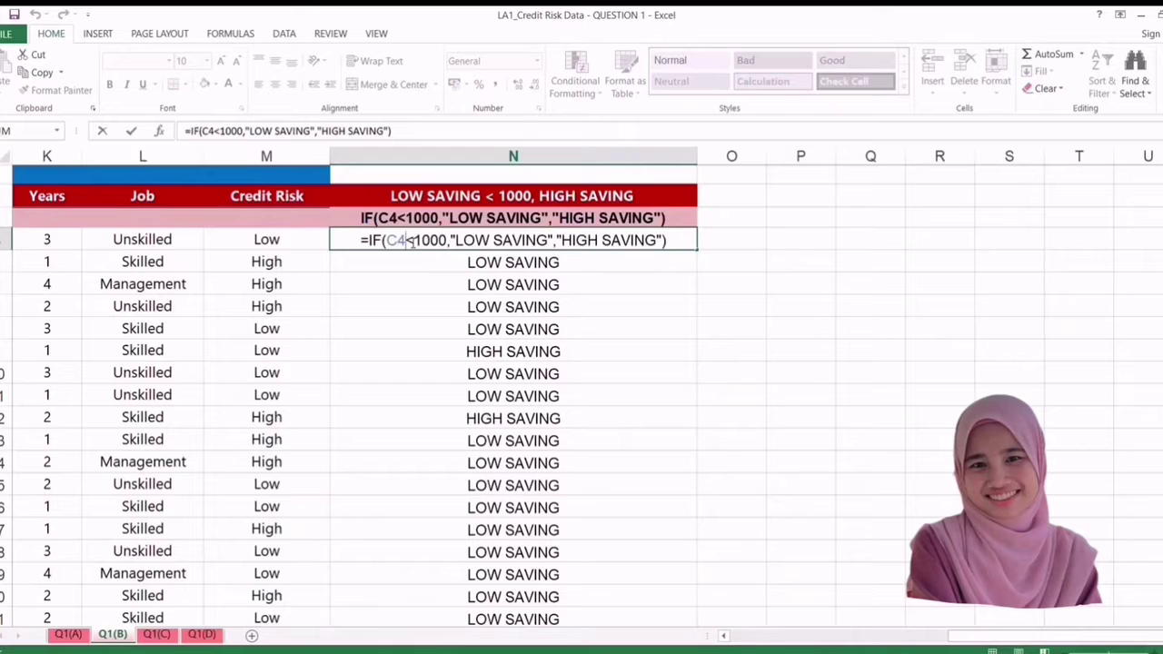
key("Return")
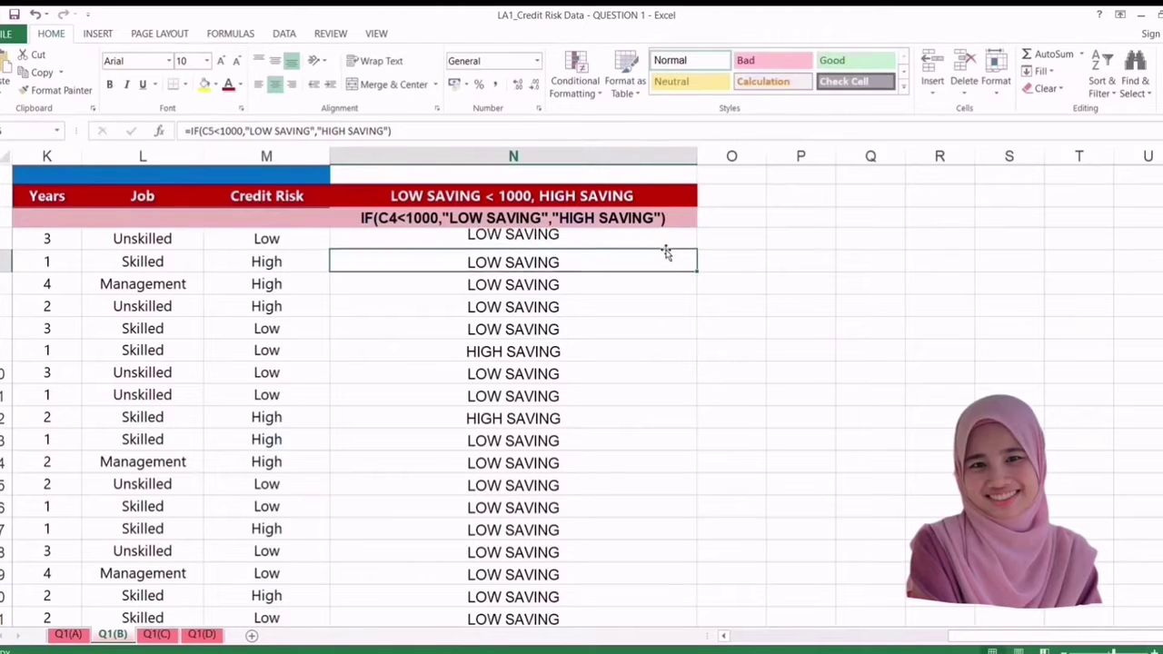
left_click(671, 240)
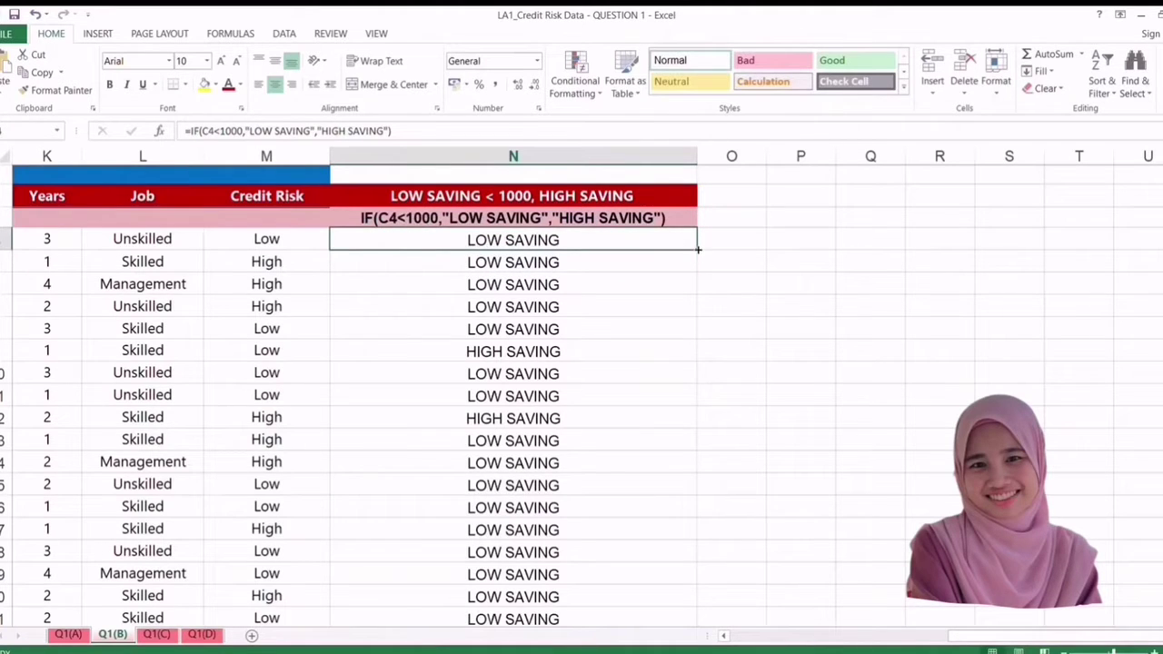
left_click_drag(698, 249, 688, 288)
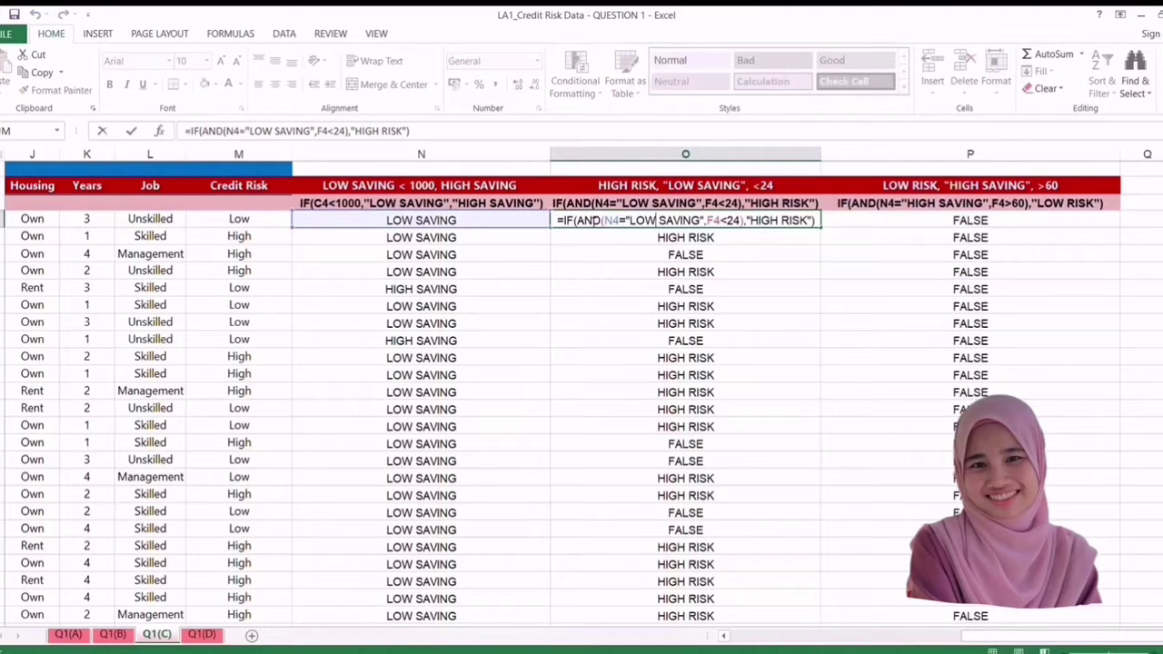
Step: Commit the HIGH RISK IF(AND) formula in O4 and the LOW RISK IF(AND) formula in P4
left_click(633, 222)
key("Return")
left_click(863, 222)
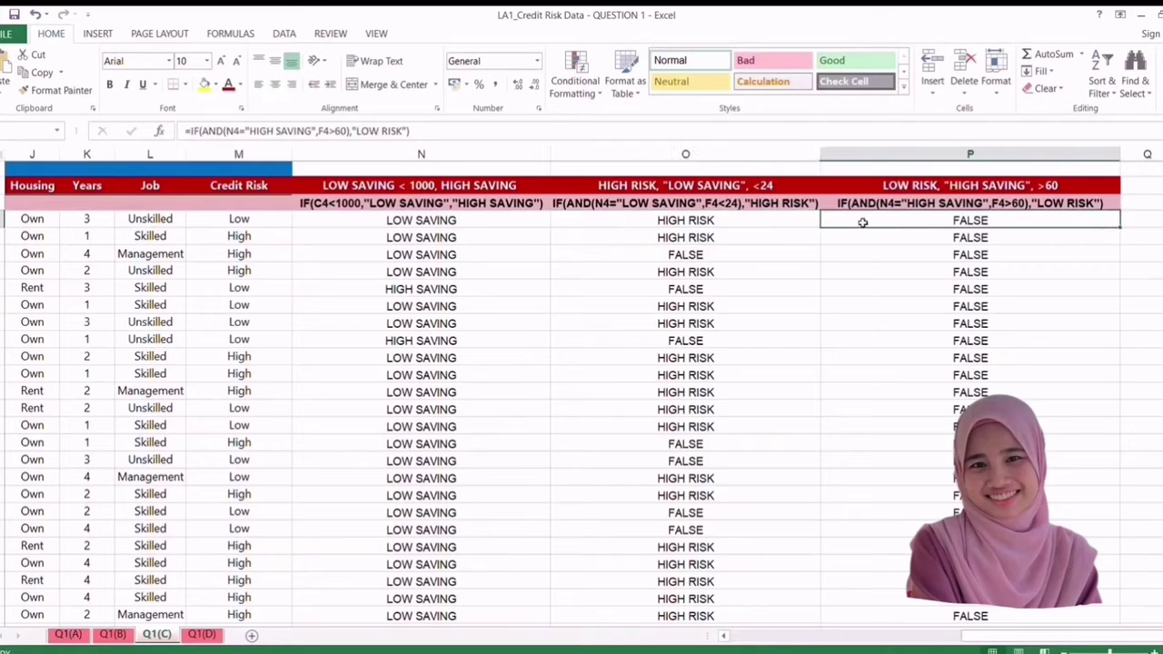
double_click(957, 219)
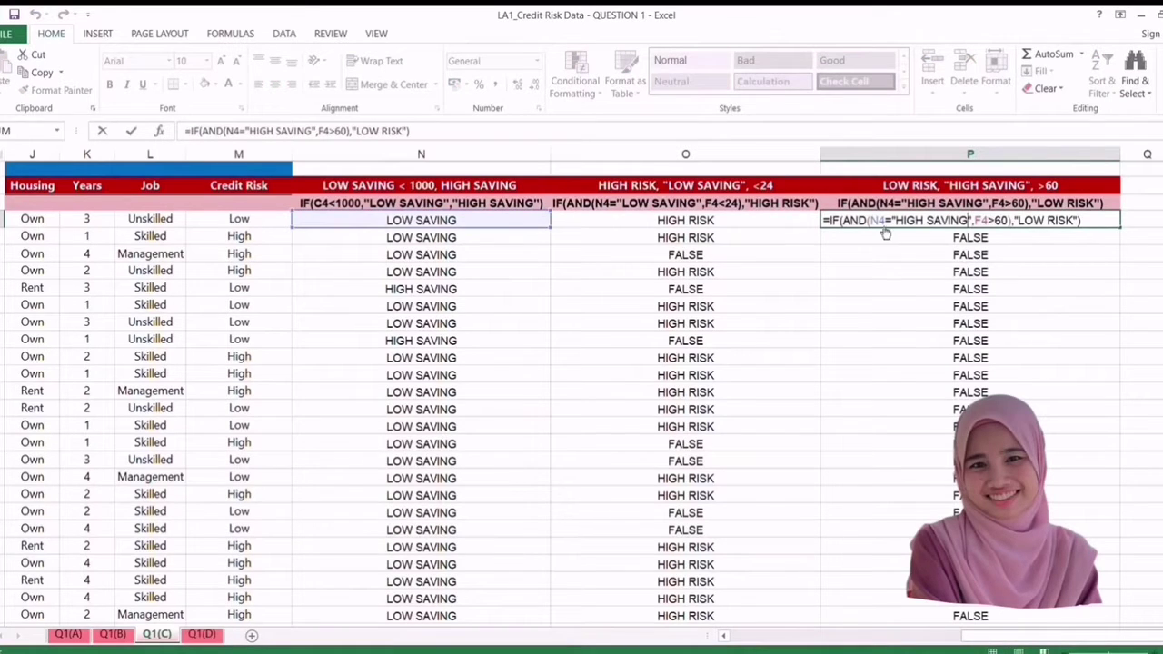
scroll(825, 237, "left", 6)
scroll(825, 236, "right", 6)
key("Return")
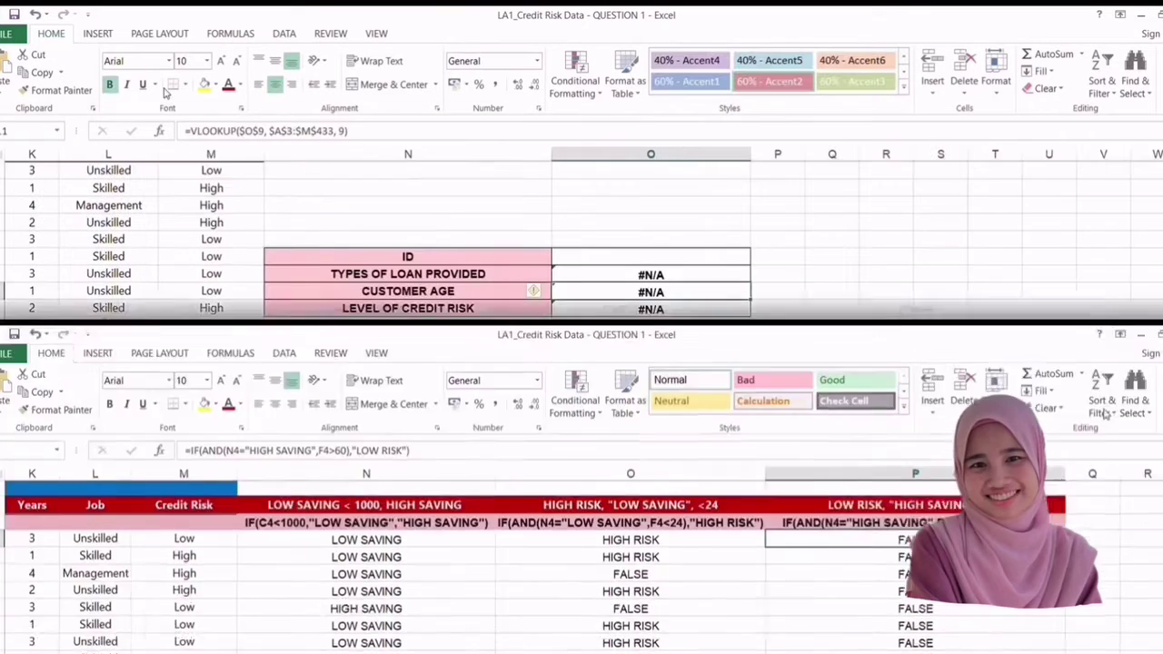
Step: Confirm the loan type and customer age VLOOKUPs on $A$3:$M$433 (columns 2 and 9)
double_click(639, 275)
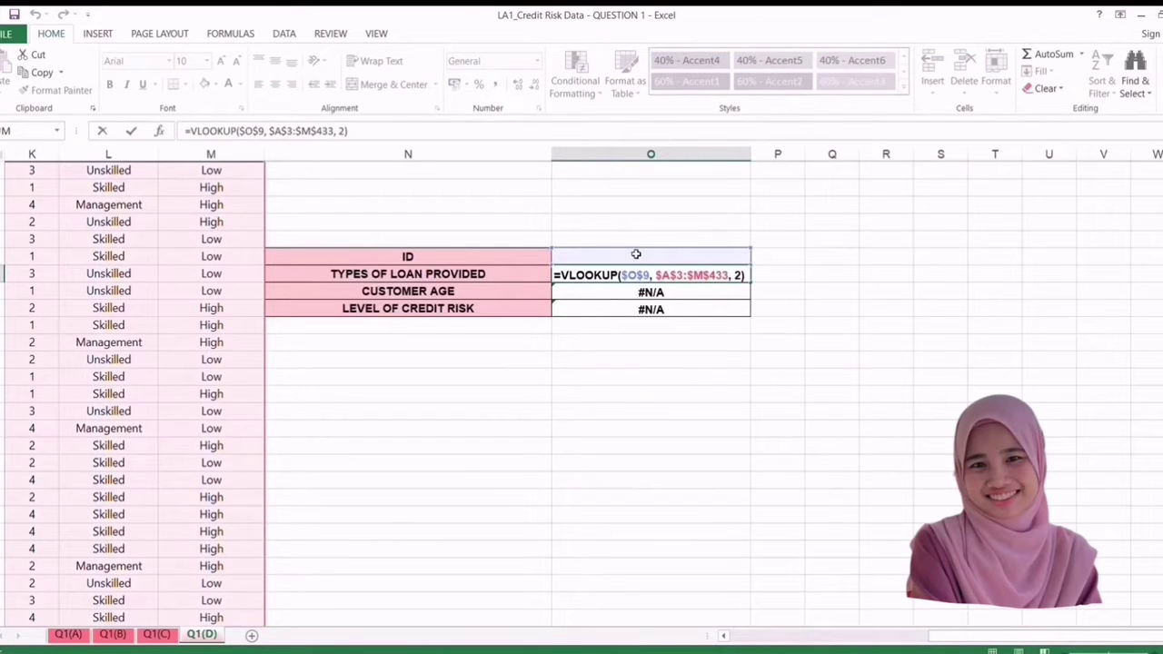
scroll(971, 332, "left", 3)
scroll(970, 332, "up", 1)
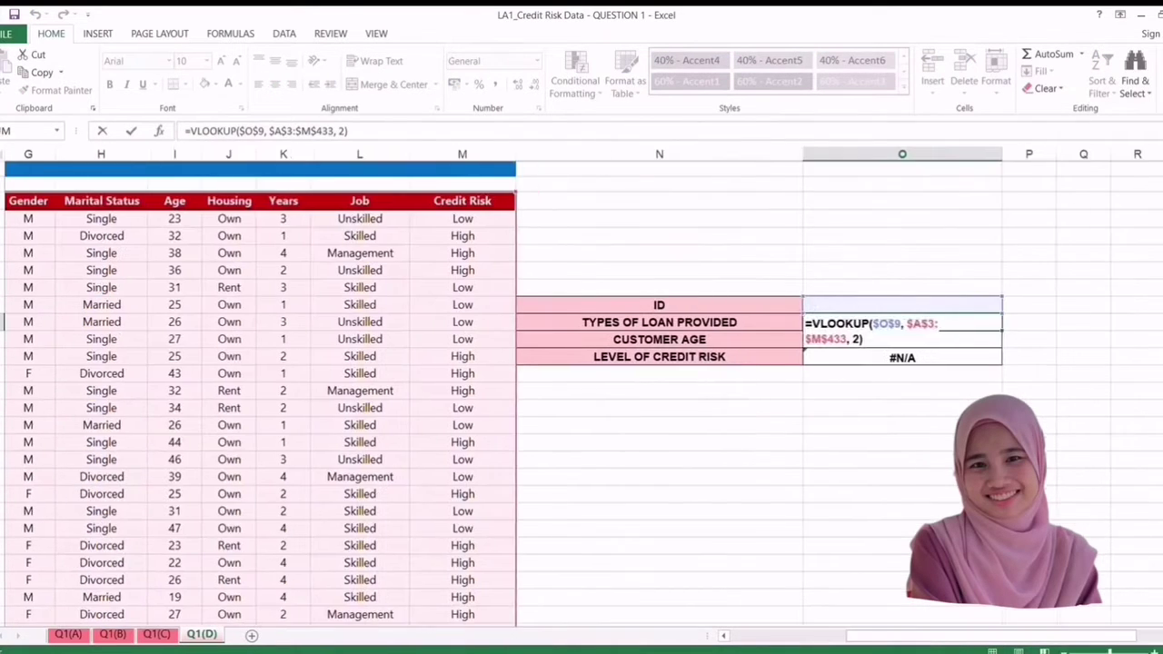
key("Return")
scroll(844, 391, "right", 2)
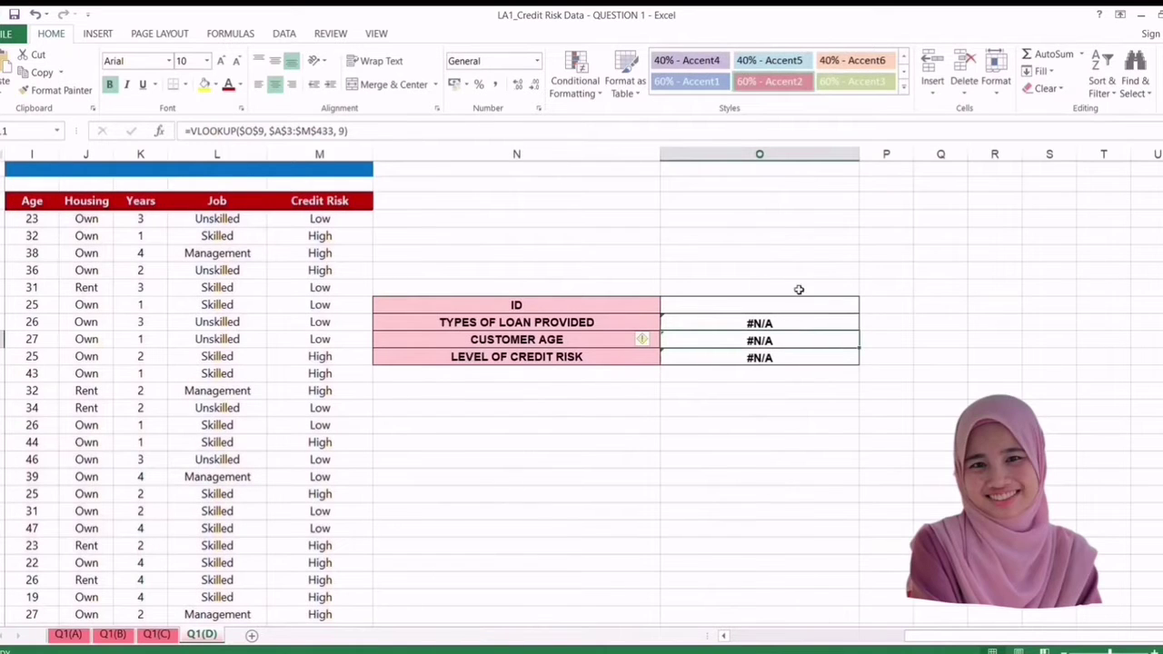
double_click(793, 340)
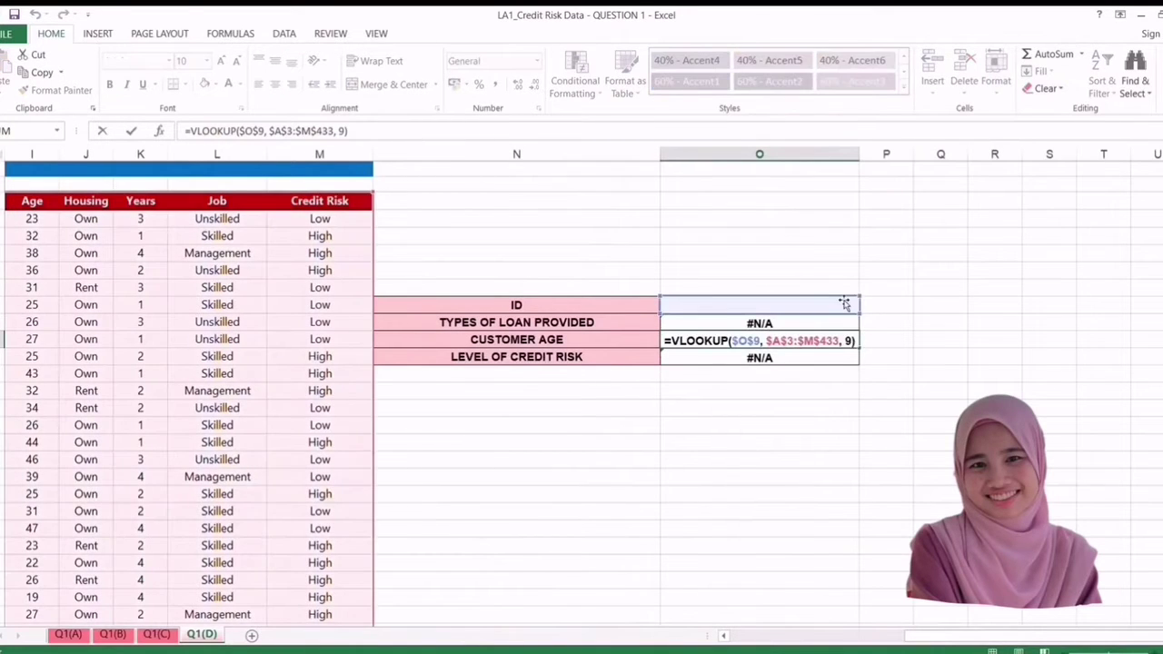
key("Return")
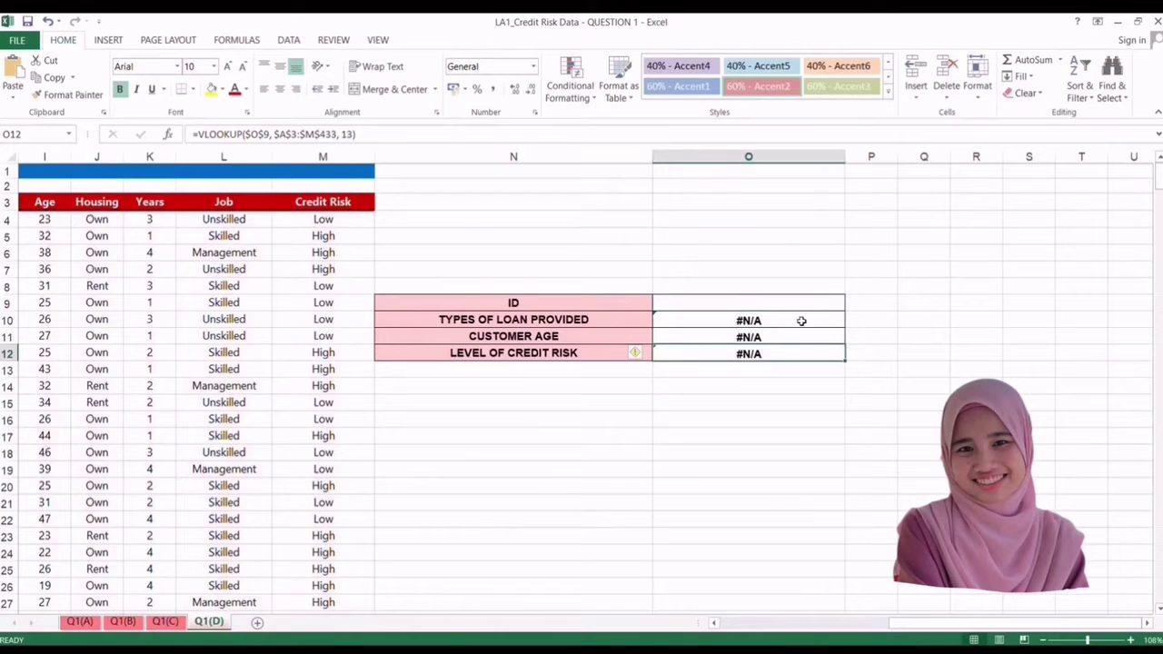
Step: Confirm the credit risk VLOOKUP (column 13) and enter customer ID A102 in O9
double_click(791, 351)
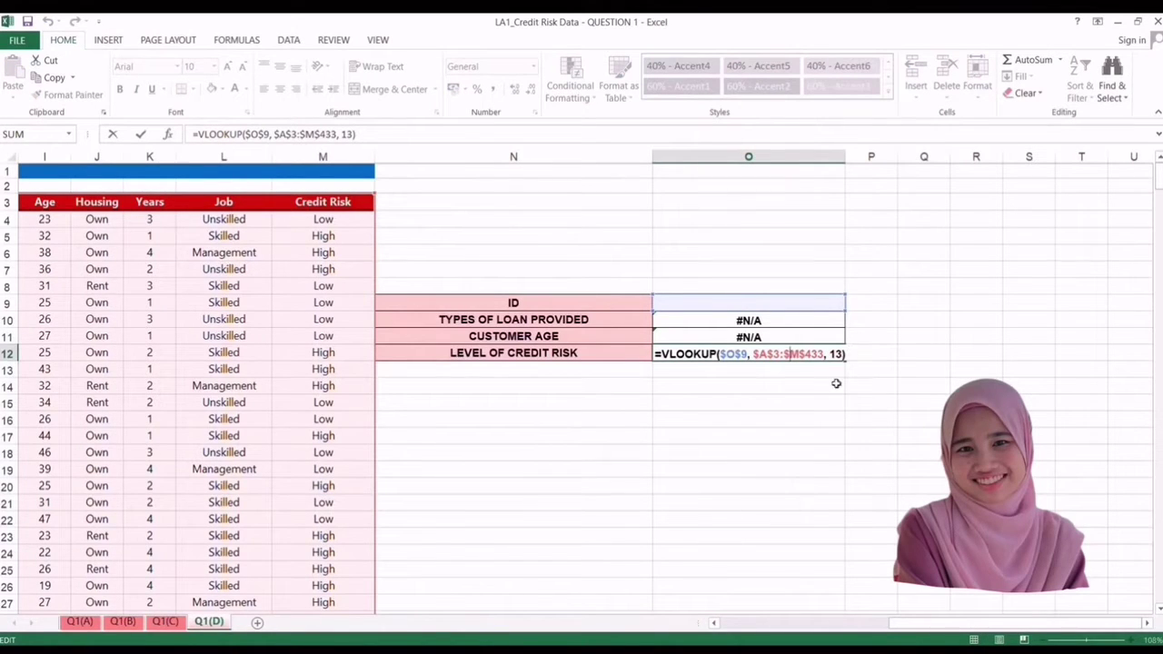
left_click(764, 300)
type("A1")
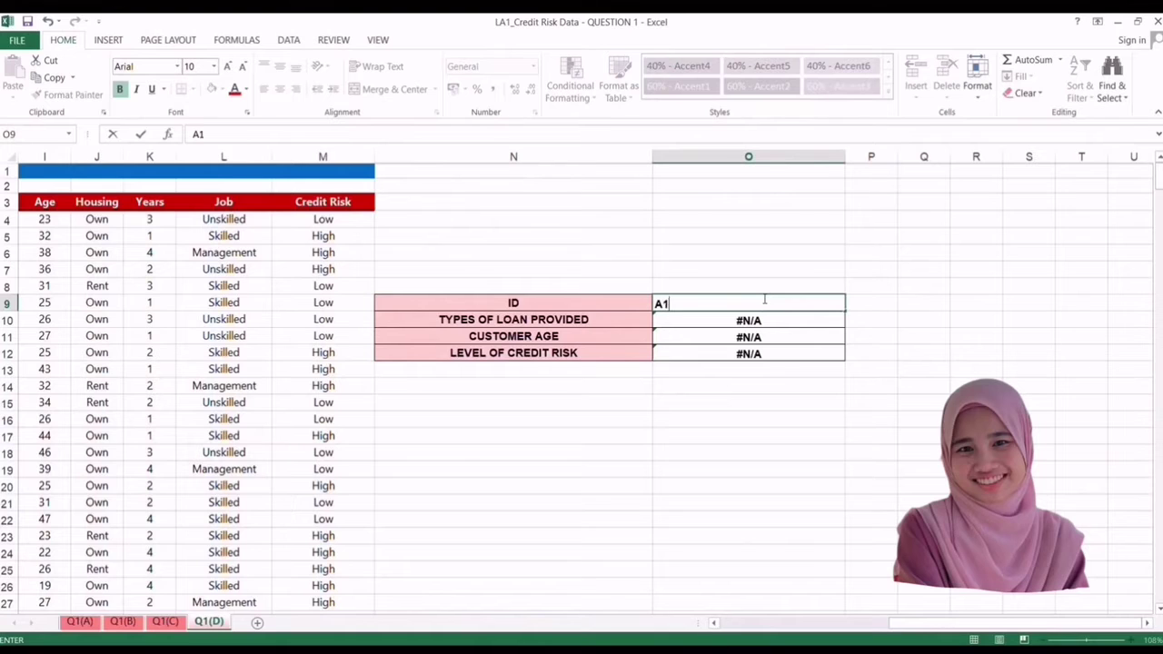
type("02")
key("Return")
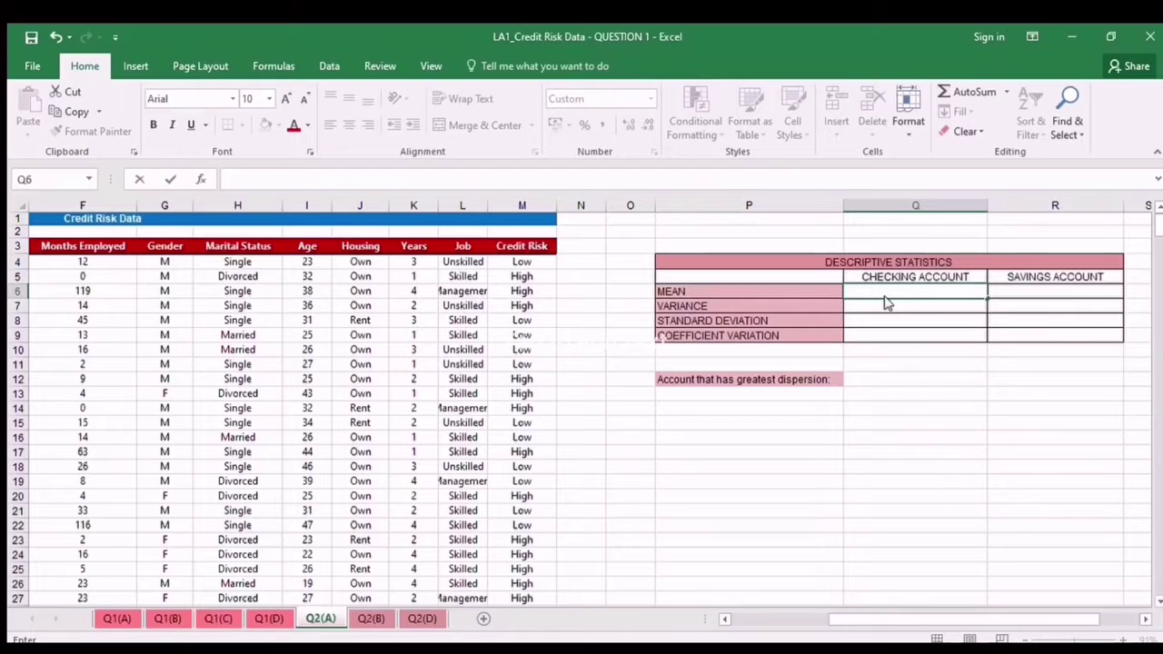
Step: Enter AVERAGE formulas for the checking (C4 down) and savings (D4 down) means
type("=AVERAGE(")
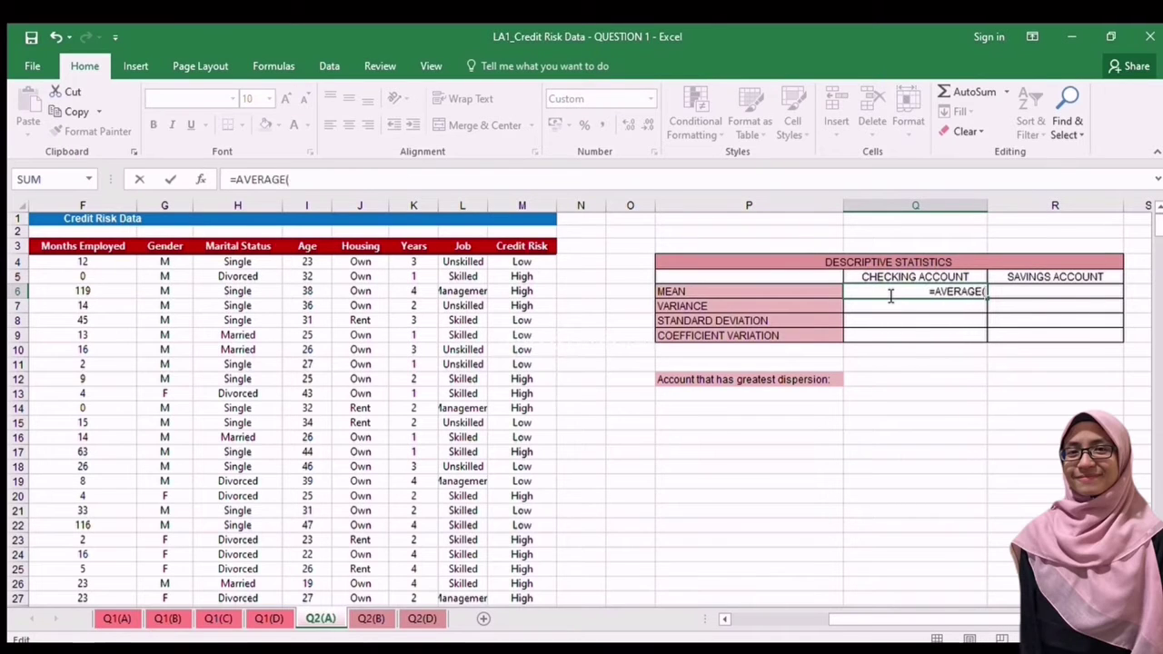
left_click(724, 618)
left_click(67, 262)
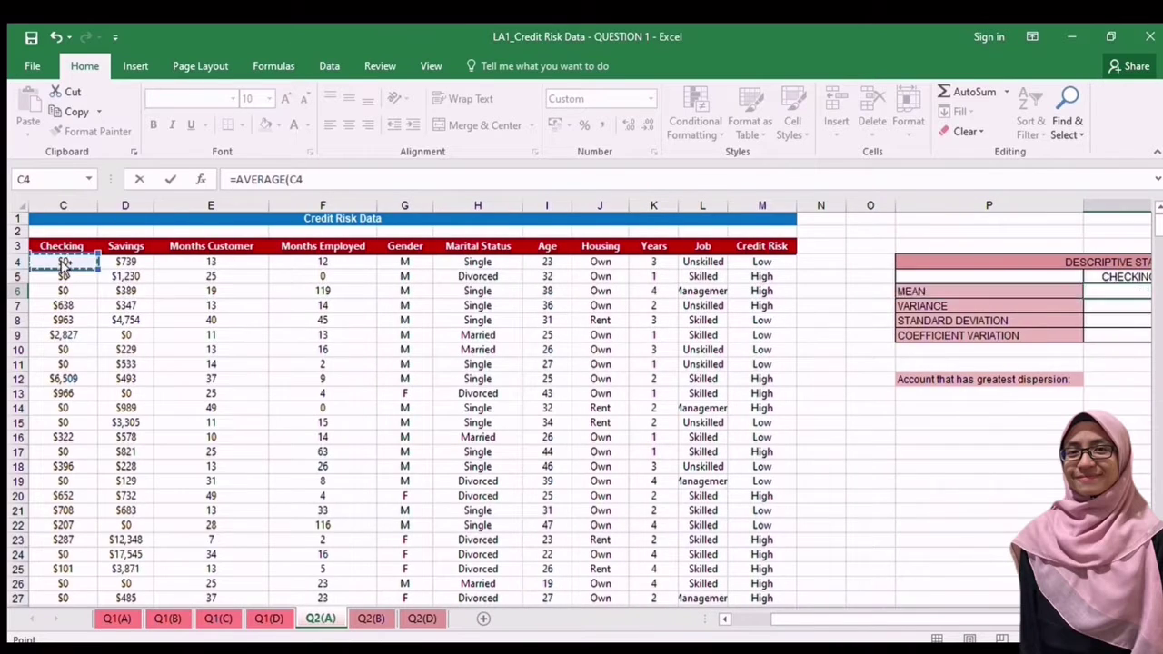
key("ctrl+shift+Down")
key("Return")
scroll(1158, 211, "up", 2)
scroll(914, 294, "right", 2)
left_click(914, 293)
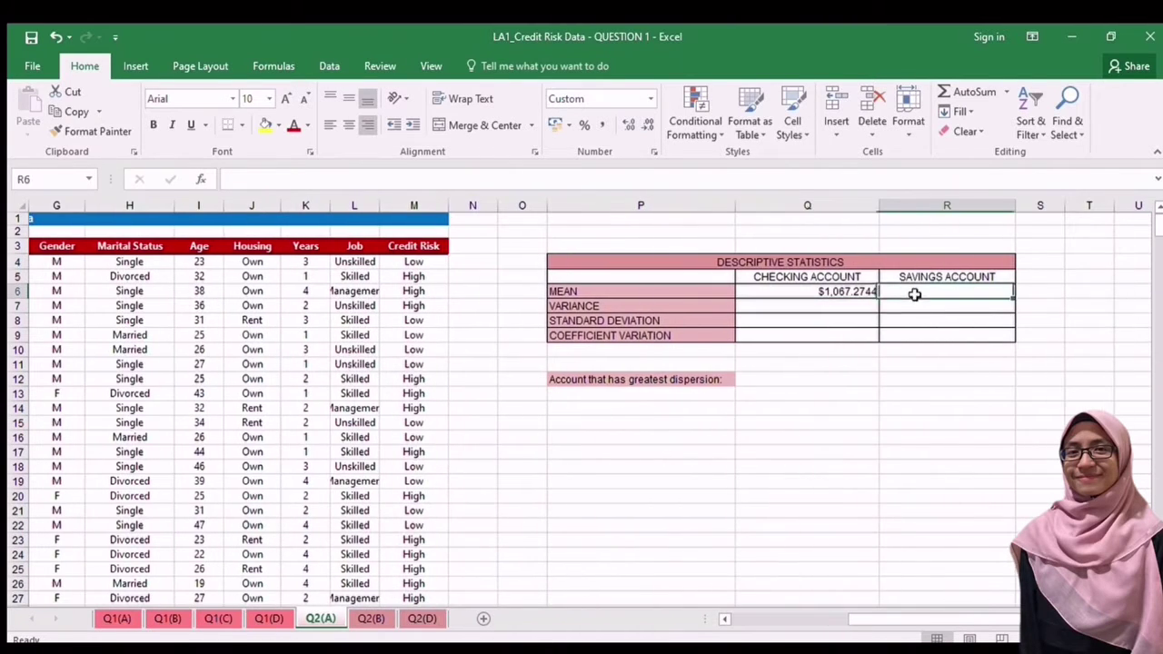
type("=AVERAGE(")
left_click(724, 618)
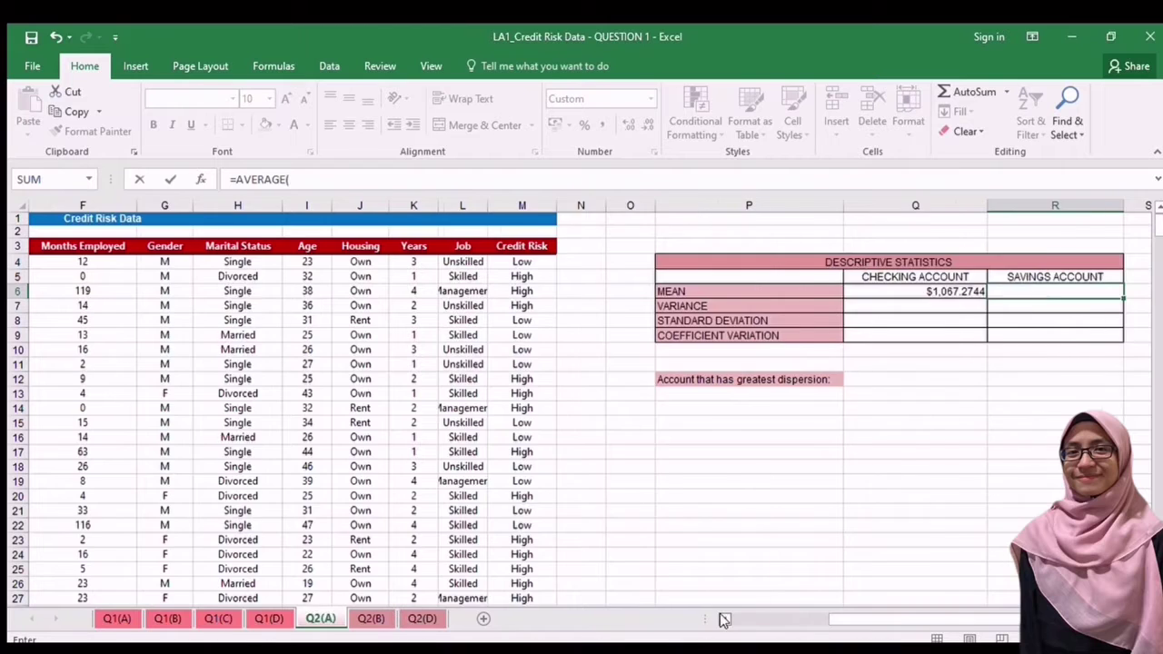
left_click(724, 619)
left_click(724, 618)
left_click(724, 619)
left_click(724, 618)
left_click(218, 263)
key("ctrl+shift+Down")
key("Return")
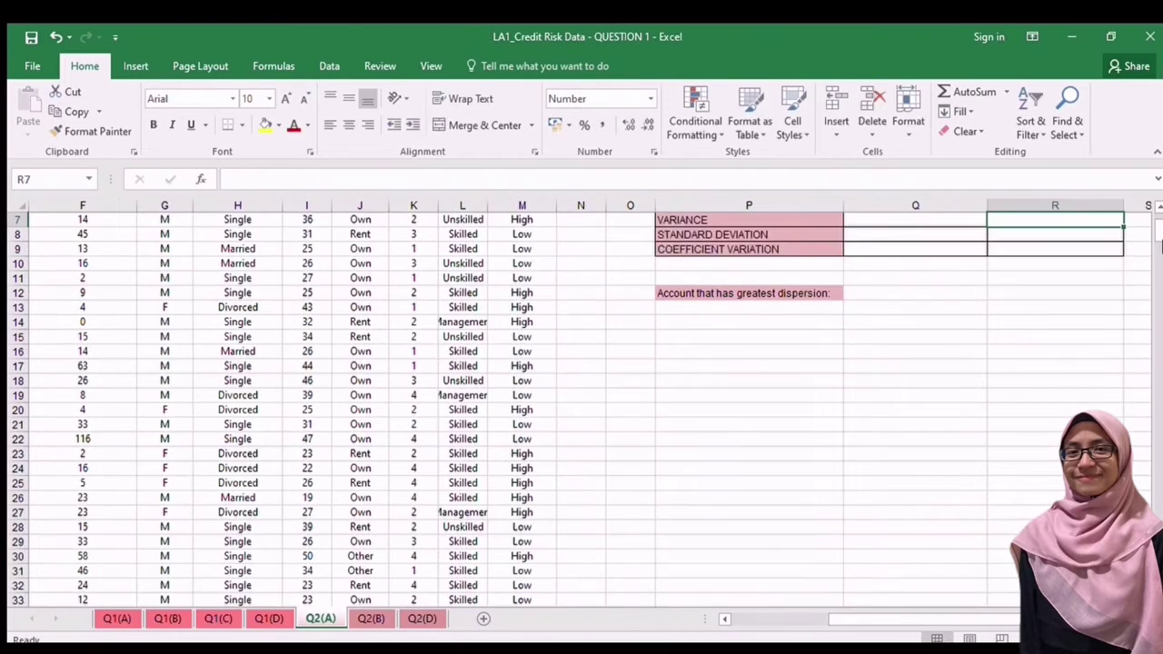
scroll(972, 306, "up", 2)
Step: Enter VAR.S variance formulas for the checking and savings columns
left_click(971, 306)
type("=VAR")
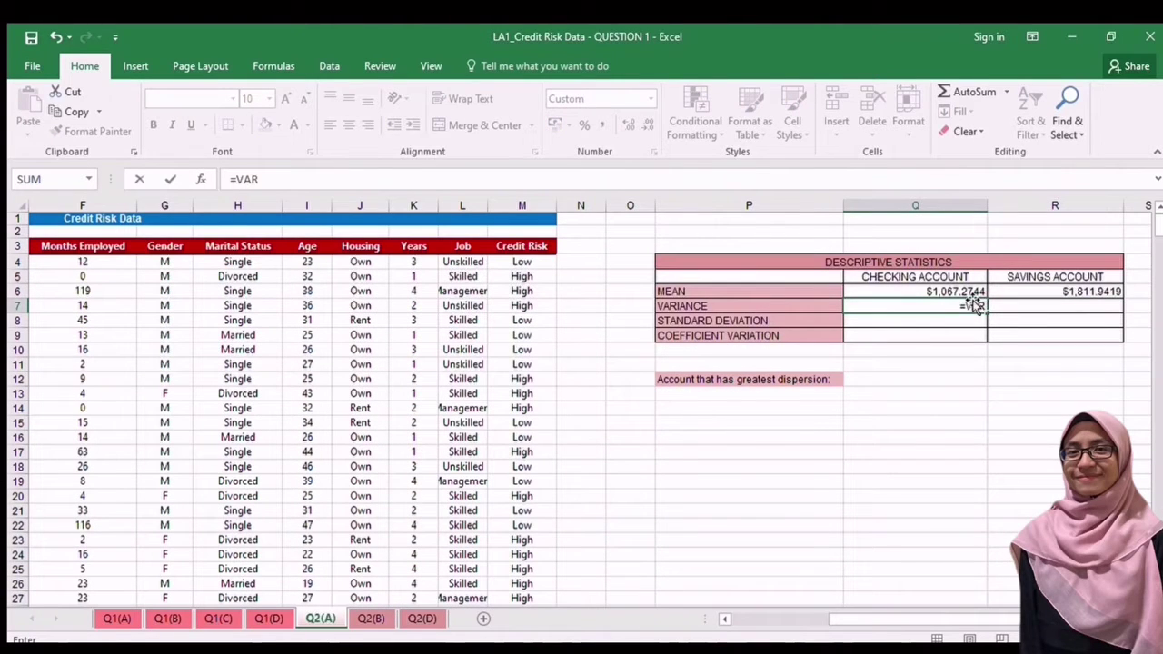
type(".S(")
left_click(724, 618)
left_click(724, 618)
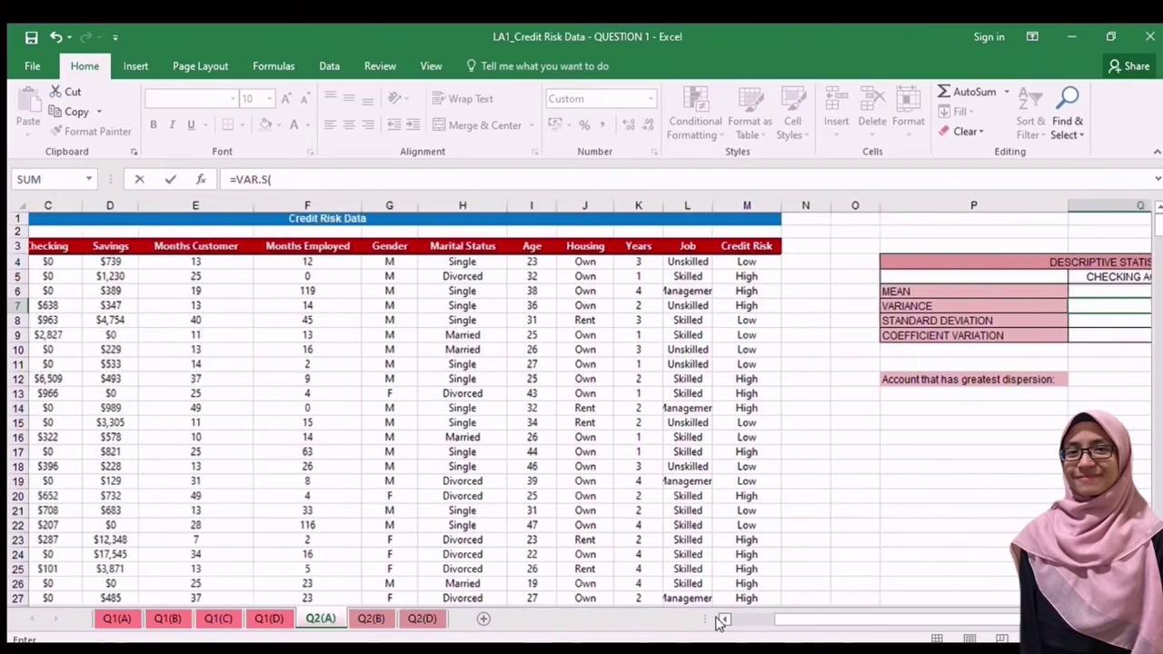
left_click(724, 619)
left_click(724, 619)
left_click(132, 264)
key("ctrl+shift+Down")
key("Return")
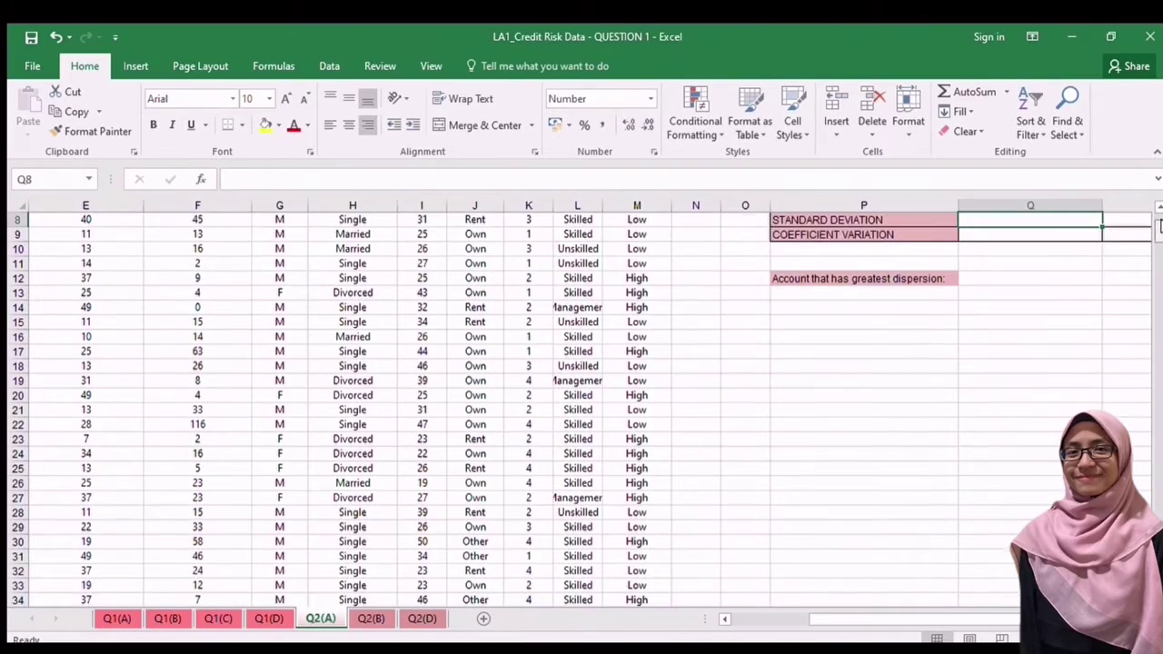
scroll(581, 409, "up", 2)
scroll(581, 408, "right", 2)
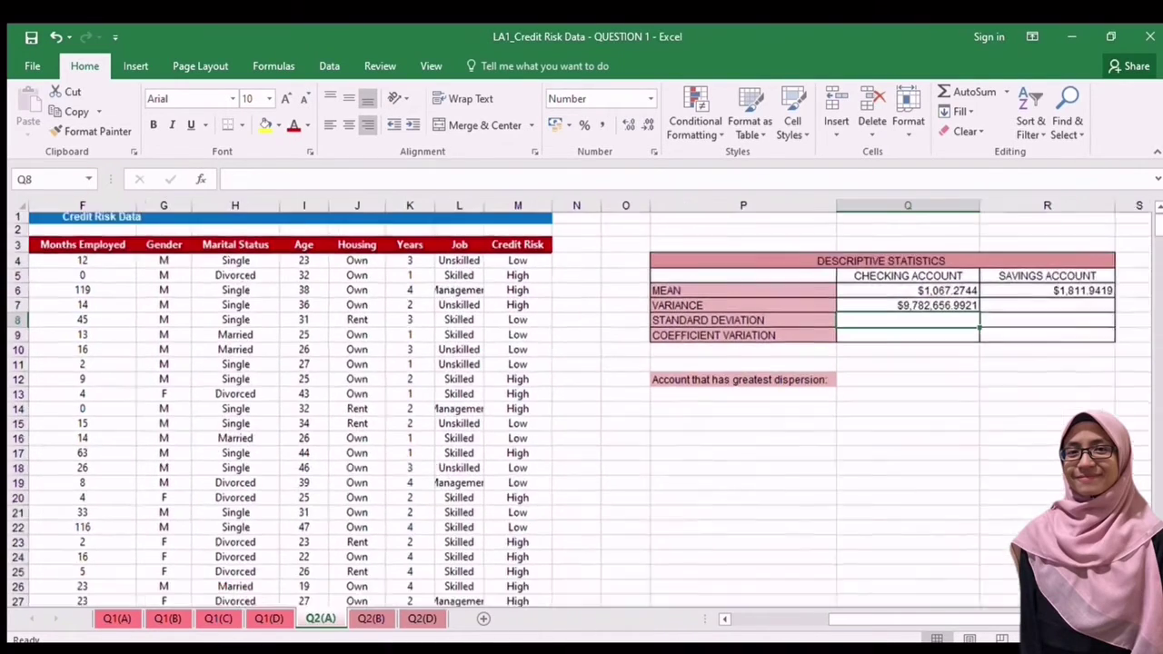
left_click(1045, 307)
type("=VAR.S")
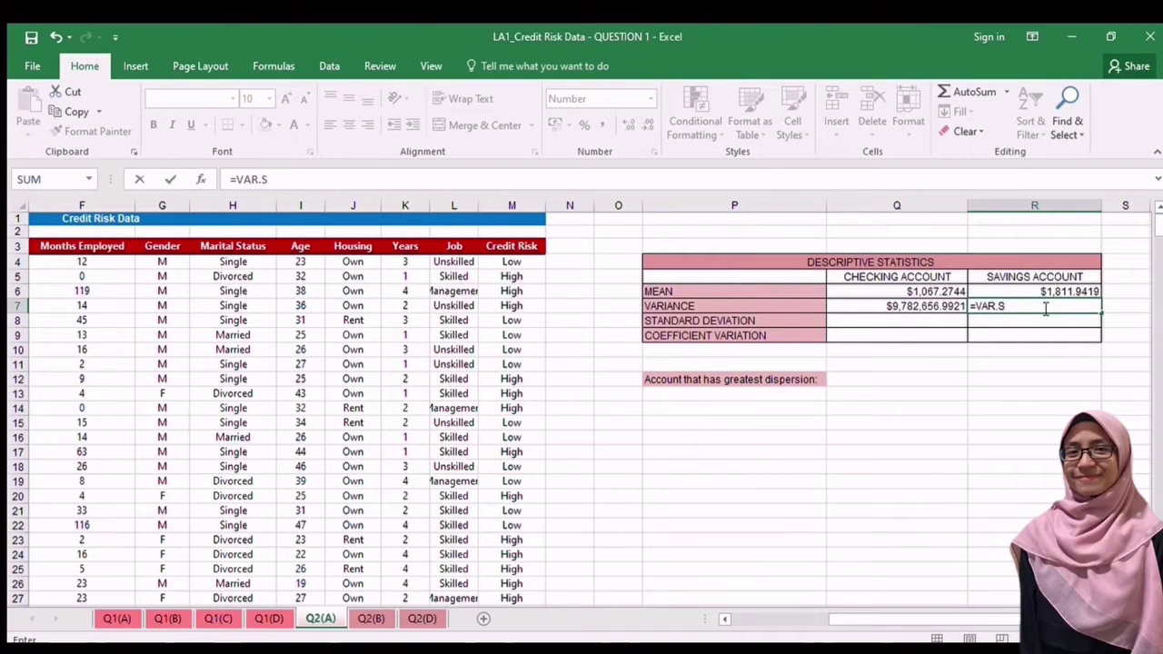
type("(")
left_click(724, 619)
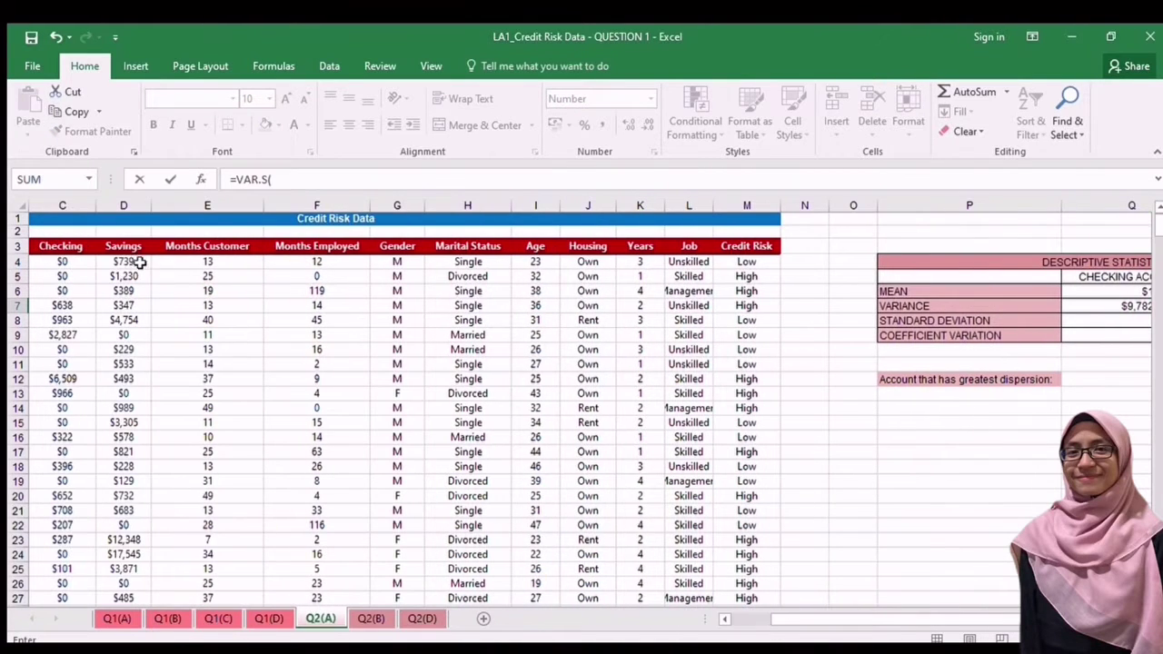
left_click(141, 262)
key("ctrl+shift+Down")
key("Return")
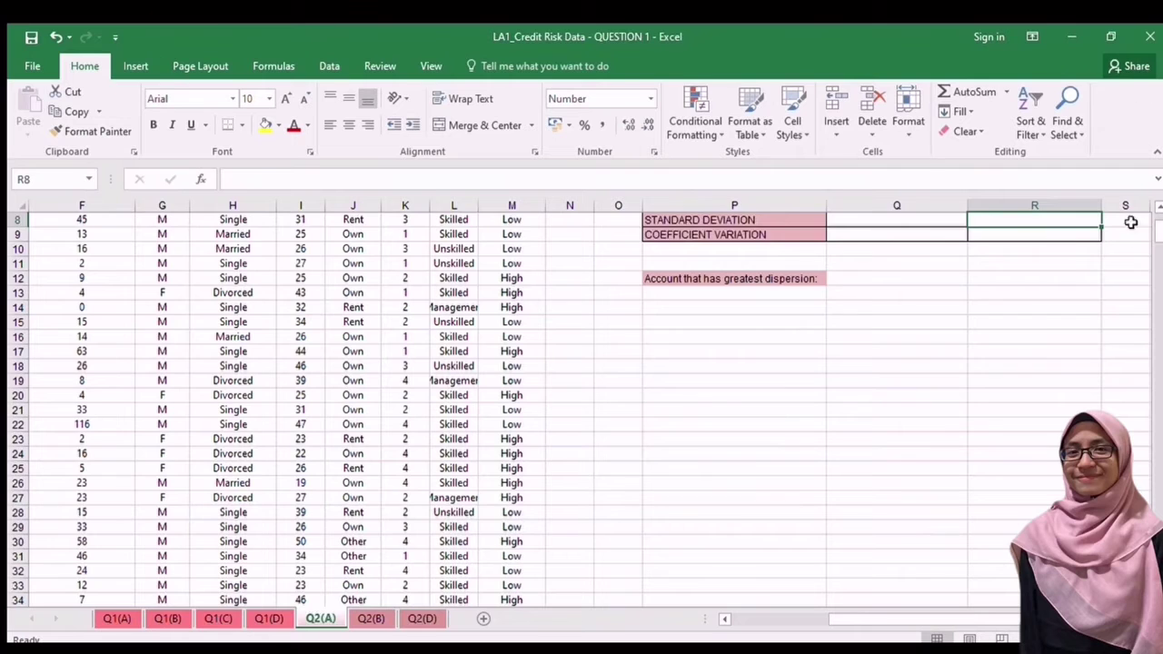
scroll(1130, 222, "up", 3)
scroll(953, 309, "down", 1)
Step: Enter STDEV.S standard deviation formulas for the checking and savings columns
left_click(908, 313)
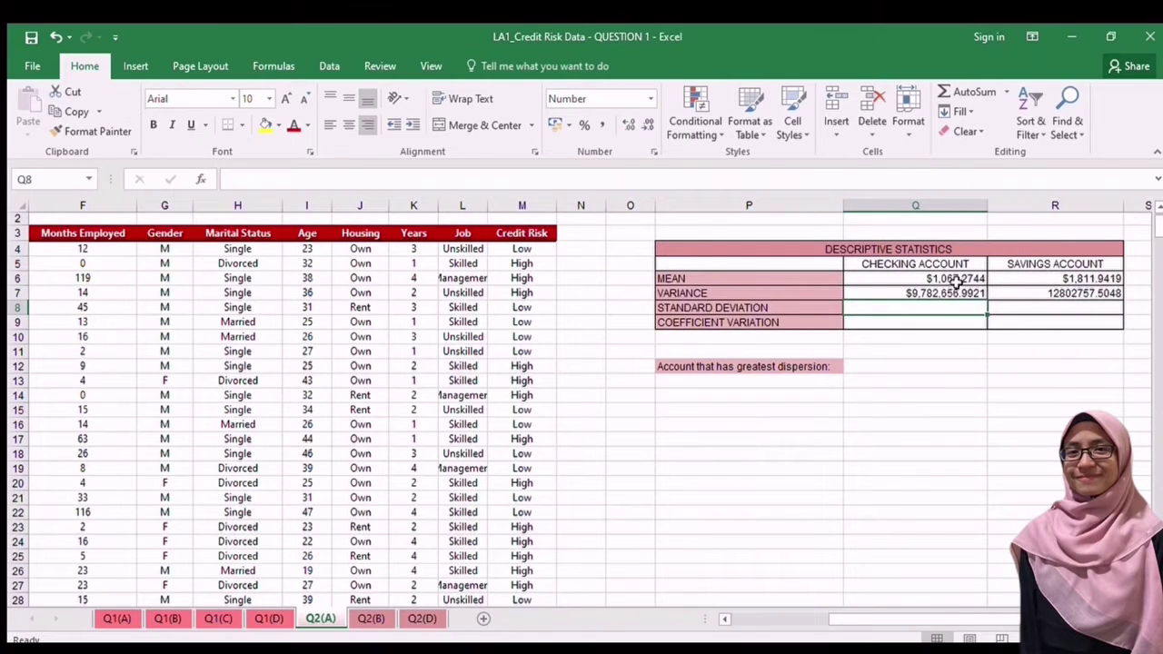
type("=STDEV.S(")
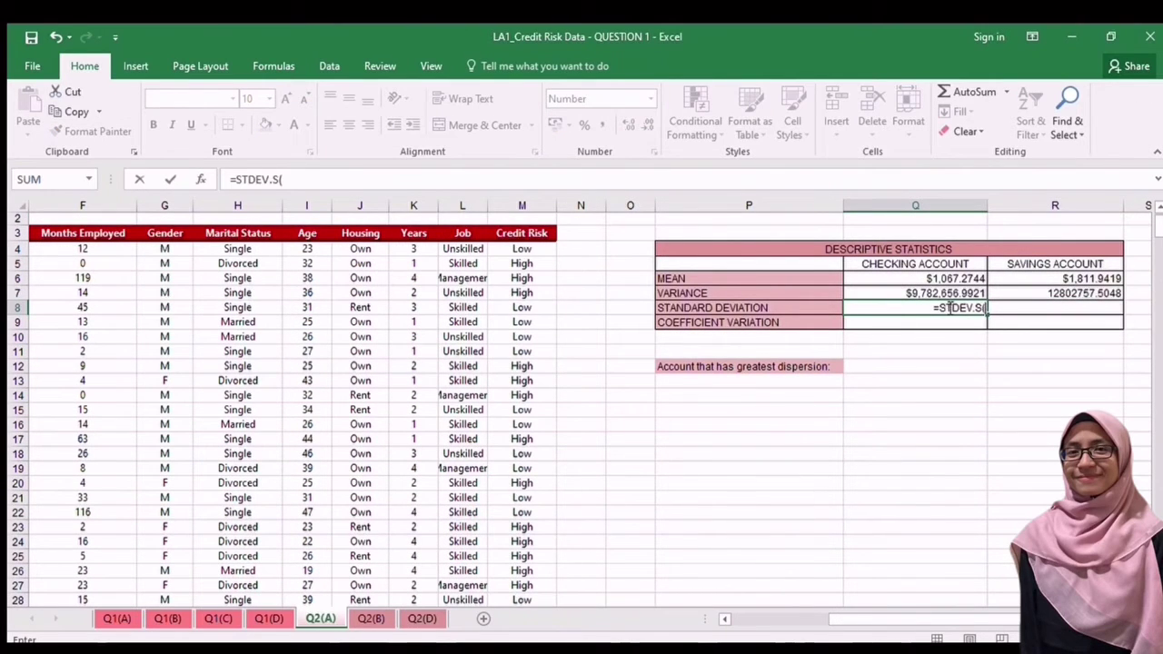
left_click_drag(863, 619, 763, 619)
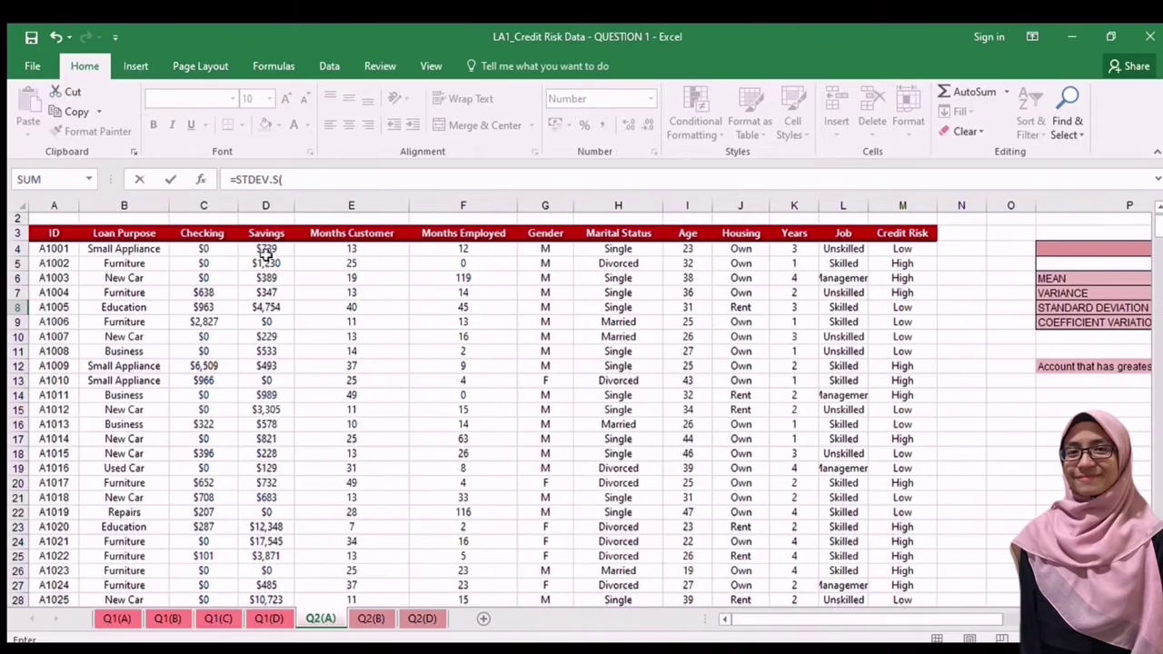
left_click(204, 248)
key("ctrl+shift+Down")
key("Return")
scroll(1117, 297, "up", 3)
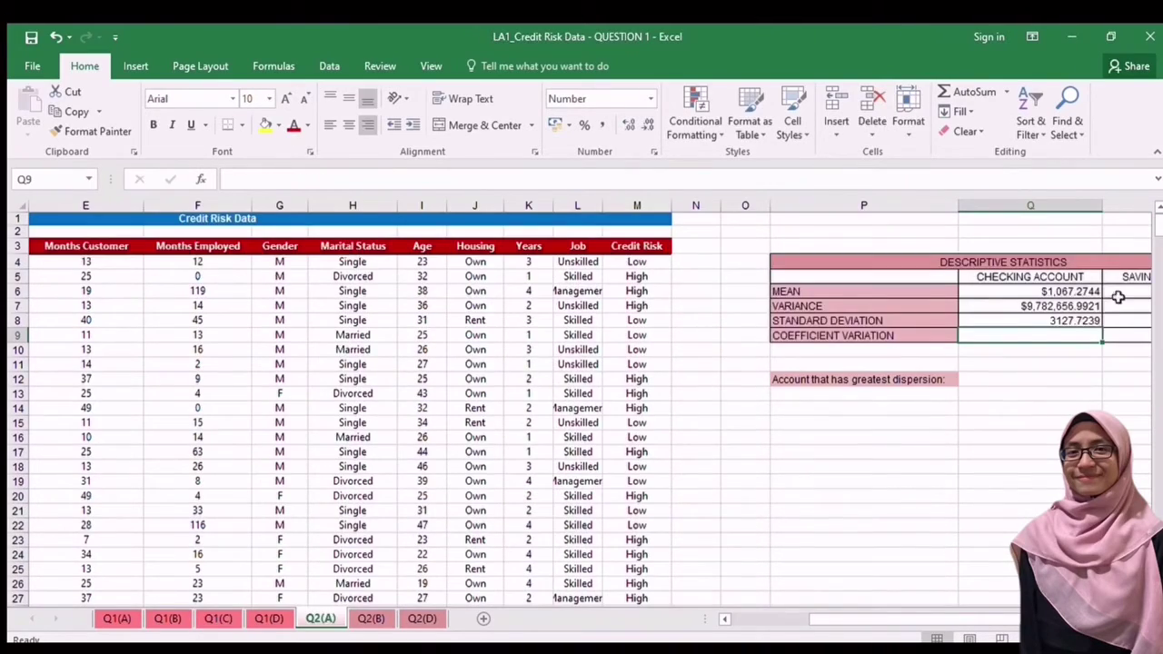
left_click(1118, 324)
type("=STDEV.S(")
left_click_drag(908, 619, 763, 619)
left_click(265, 262)
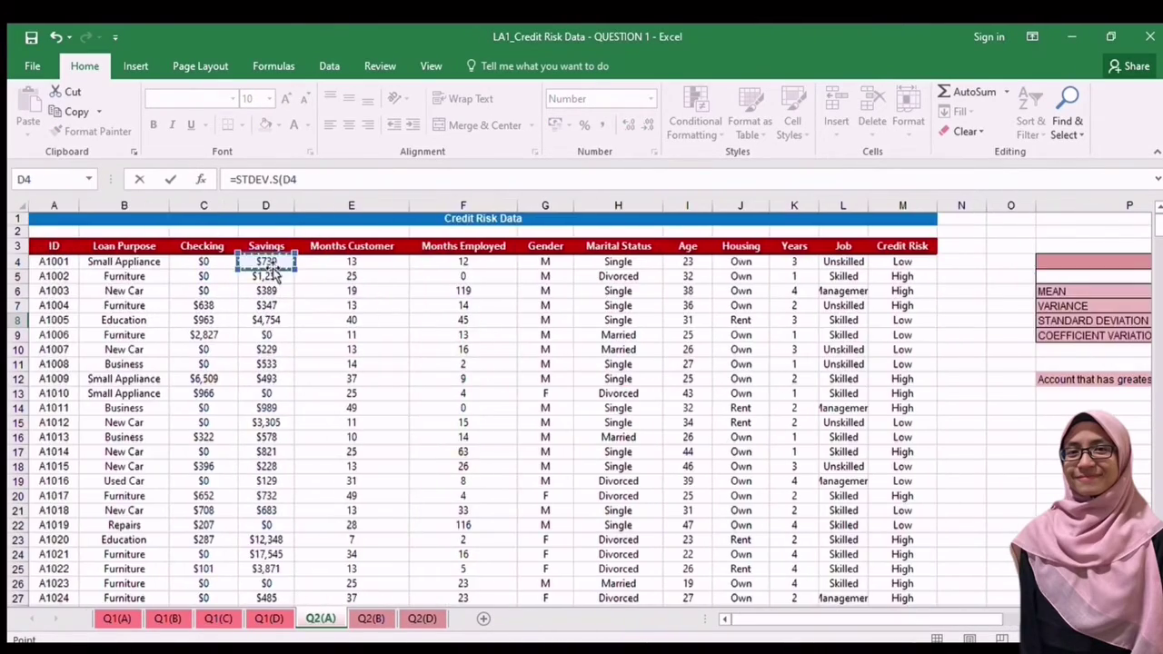
key("ctrl+shift+Down")
key("Return")
scroll(927, 335, "up", 3)
Step: Compute the coefficients of variation as =Q8/Q6 for checking and =R8/R6 for savings
left_click(926, 335)
type("=")
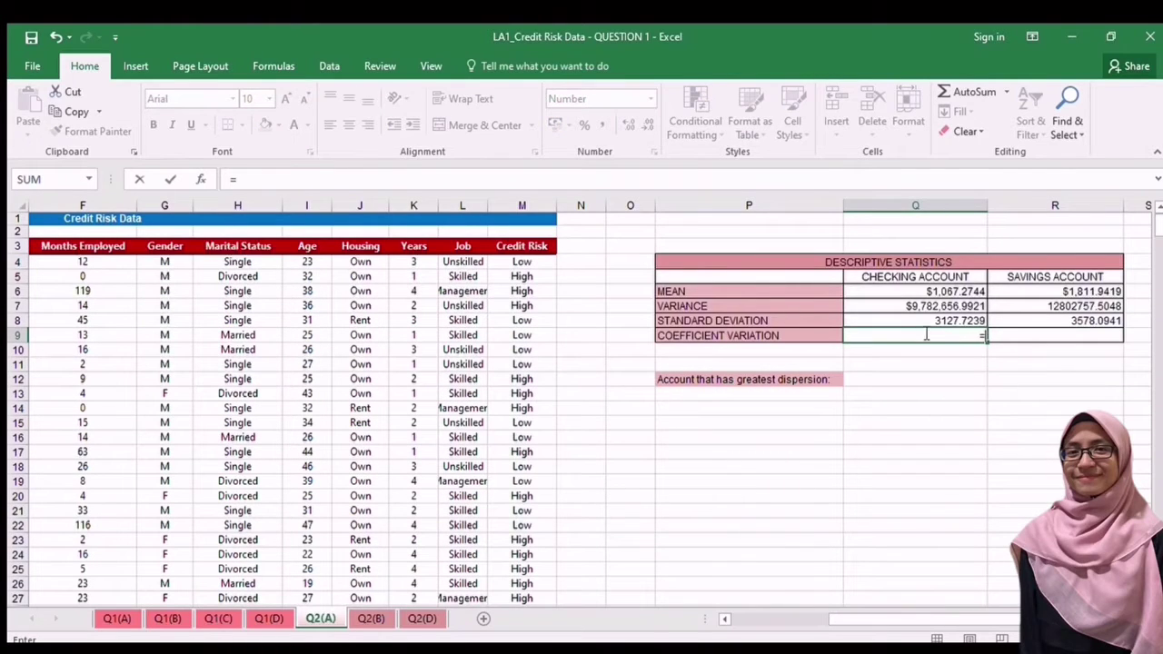
left_click(926, 320)
type("/")
left_click(919, 291)
key("Return")
left_click(1042, 335)
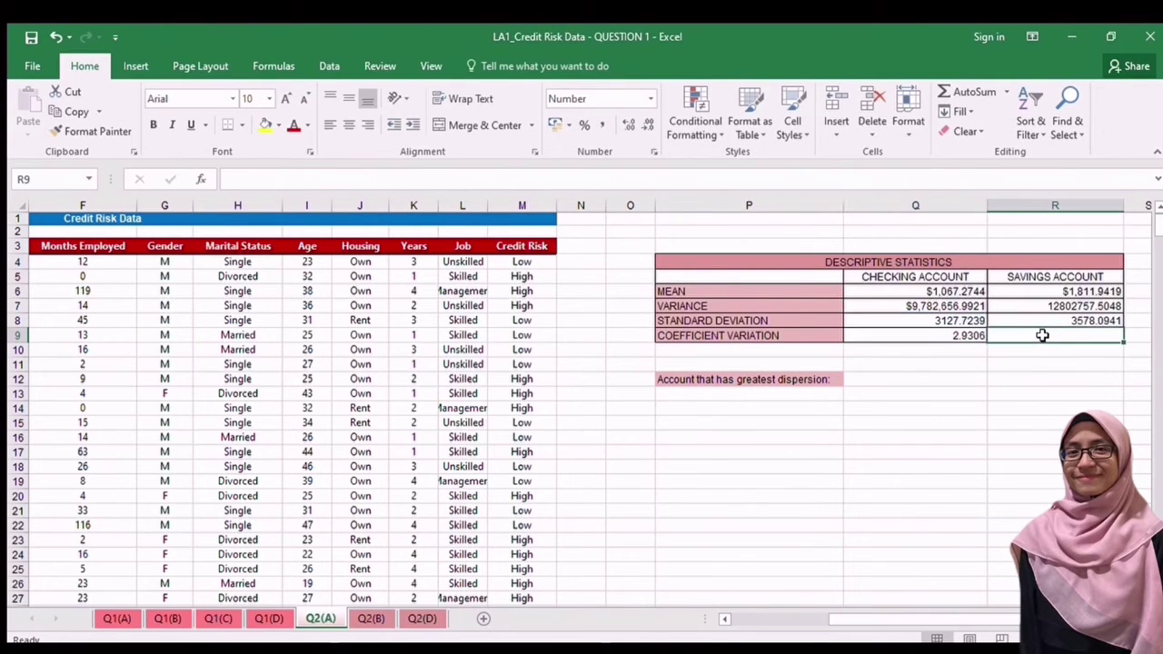
left_click(1038, 320)
left_click(1040, 334)
type("=S")
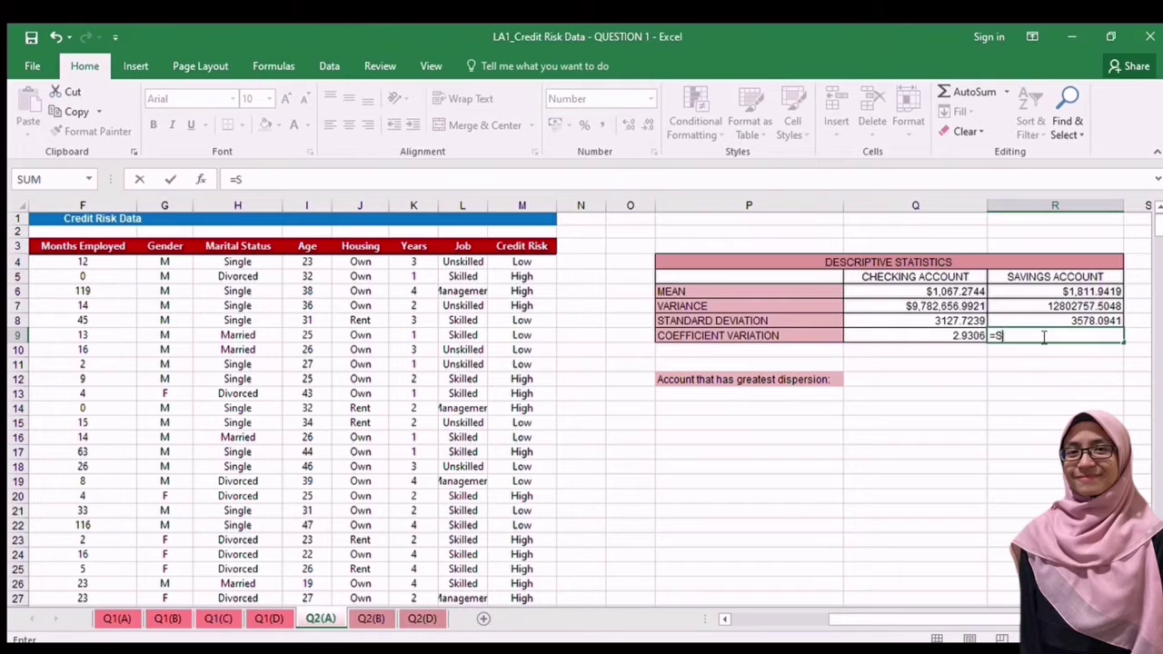
type("TDE")
key("BackSpace")
key("BackSpace")
key("BackSpace")
key("BackSpace")
left_click(1021, 322)
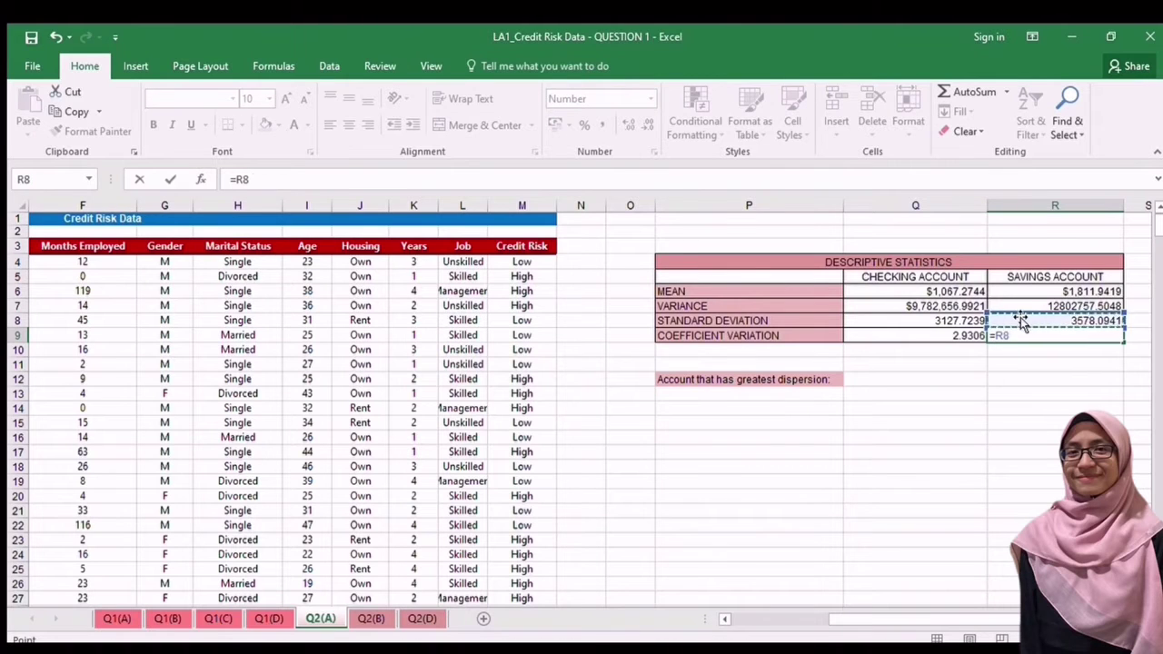
type("/")
left_click(1025, 291)
key("Return")
Step: Enter CHECKING ACCOUNT as the account with the greatest dispersion
left_click(894, 379)
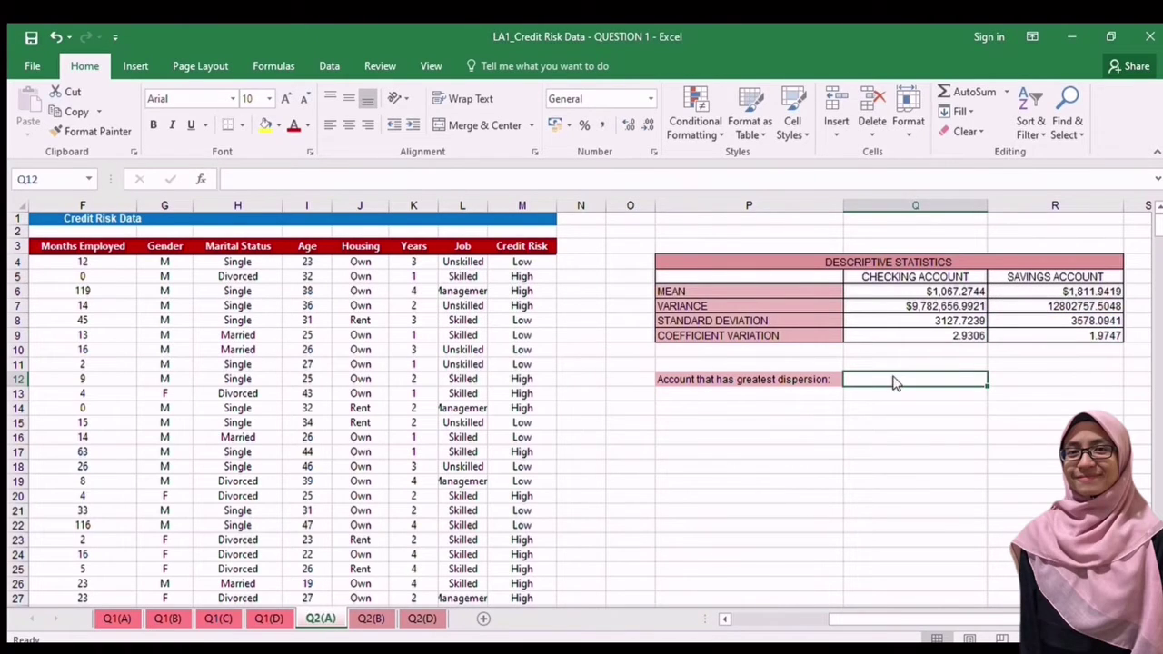
type("CHECKING ACCOUNT")
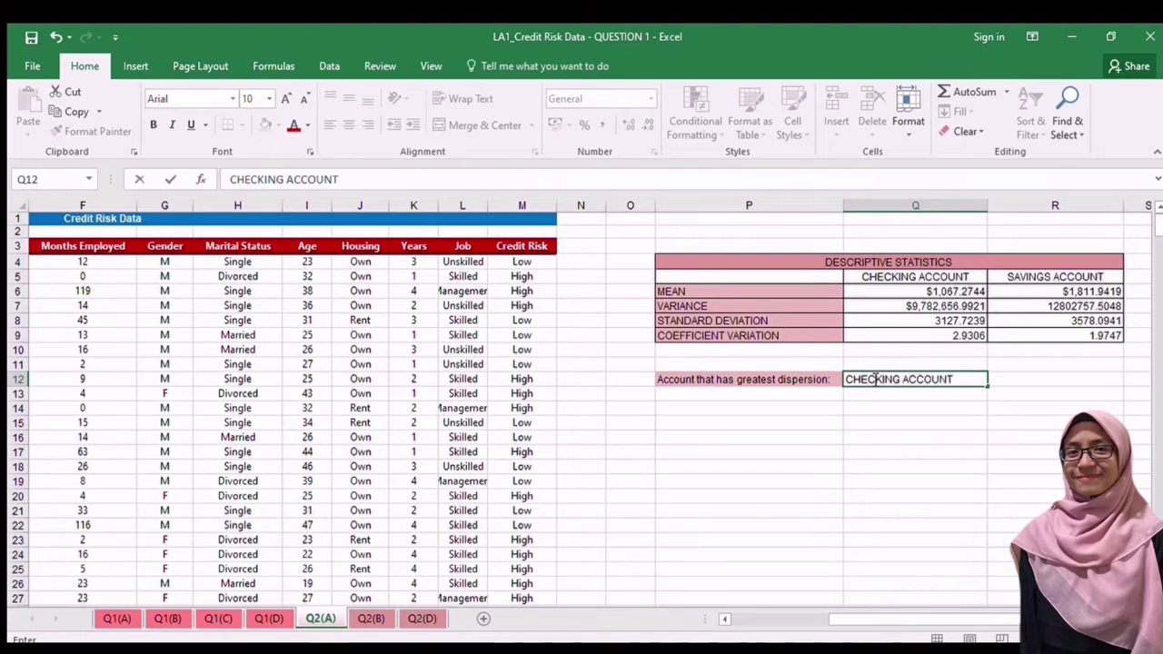
key("Return")
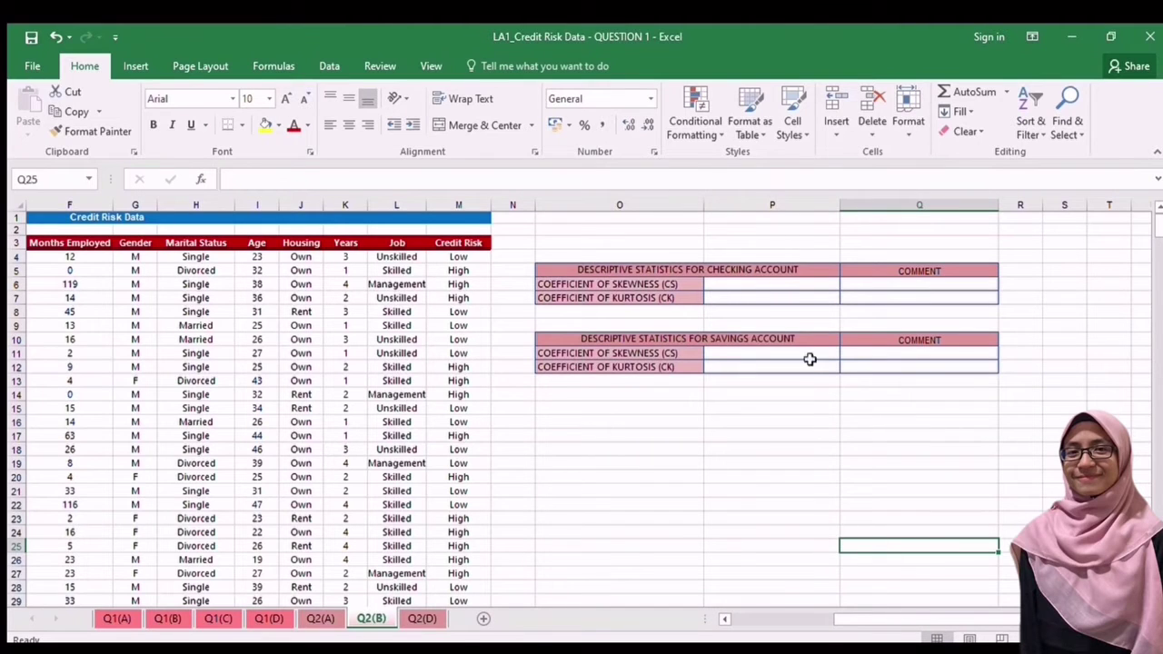
Step: On Q2(B), enter SKEW formulas giving 4.1723 for checking and 3.0462 for savings
left_click(766, 287)
type("=SKE")
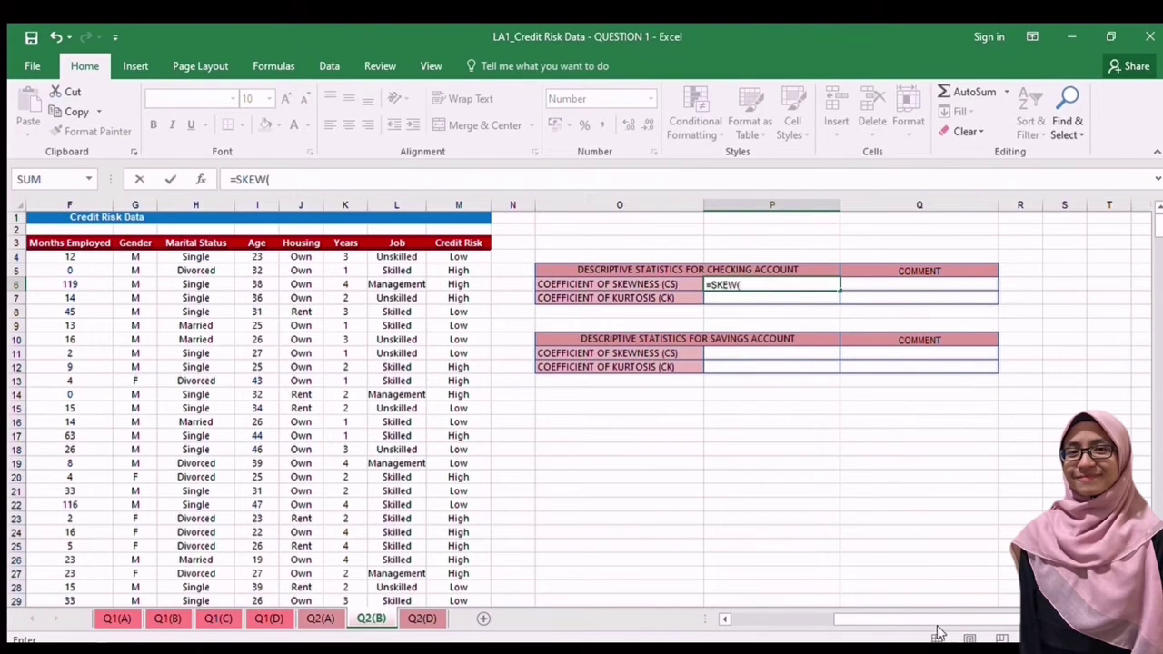
type("W(")
left_click_drag(937, 627, 843, 623)
left_click(122, 251)
key("ctrl+shift+Down")
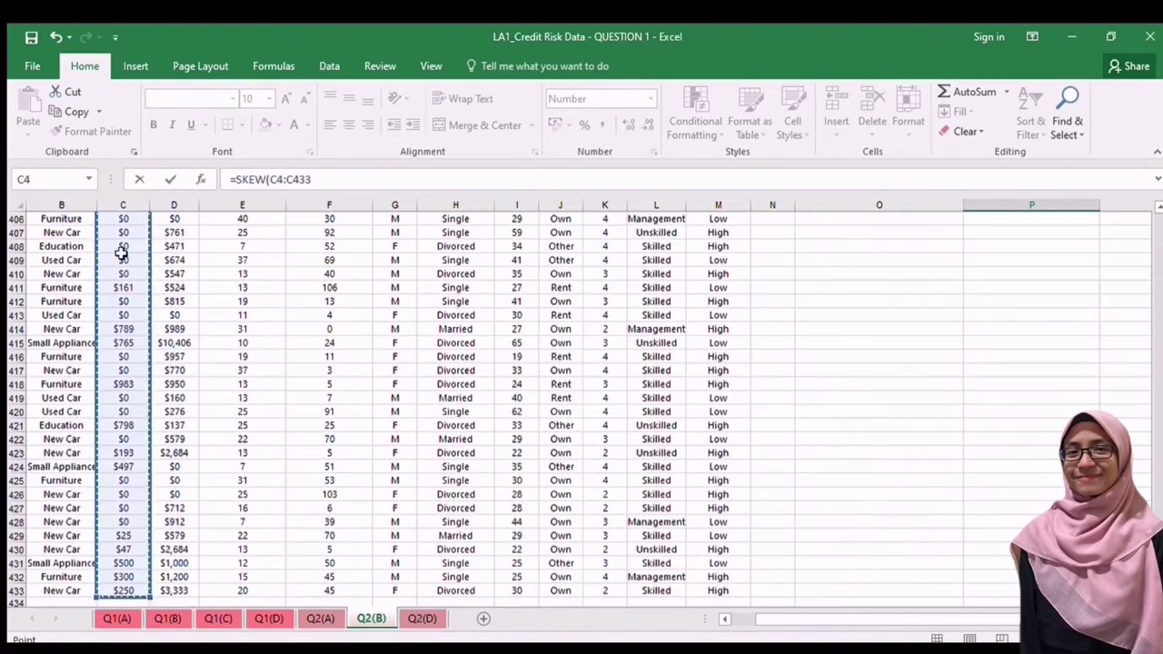
key("Return")
left_click(968, 354)
type("=SKEW")
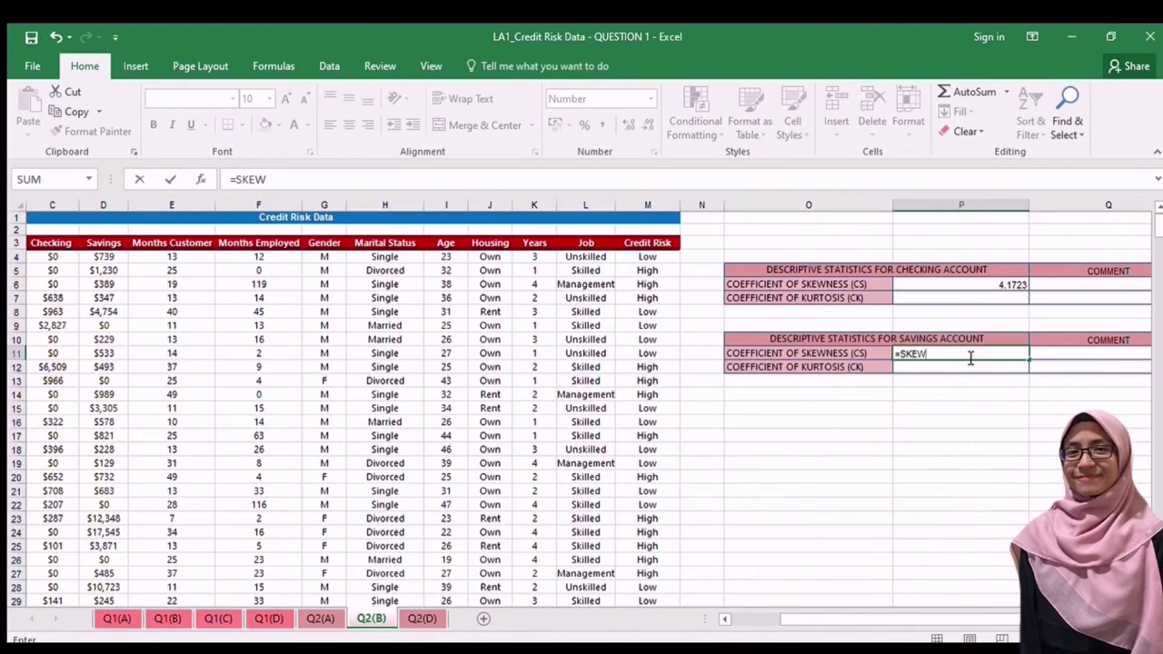
type("(")
left_click_drag(804, 619, 710, 619)
left_click(215, 255)
key("ctrl+shift+Down")
key("Return")
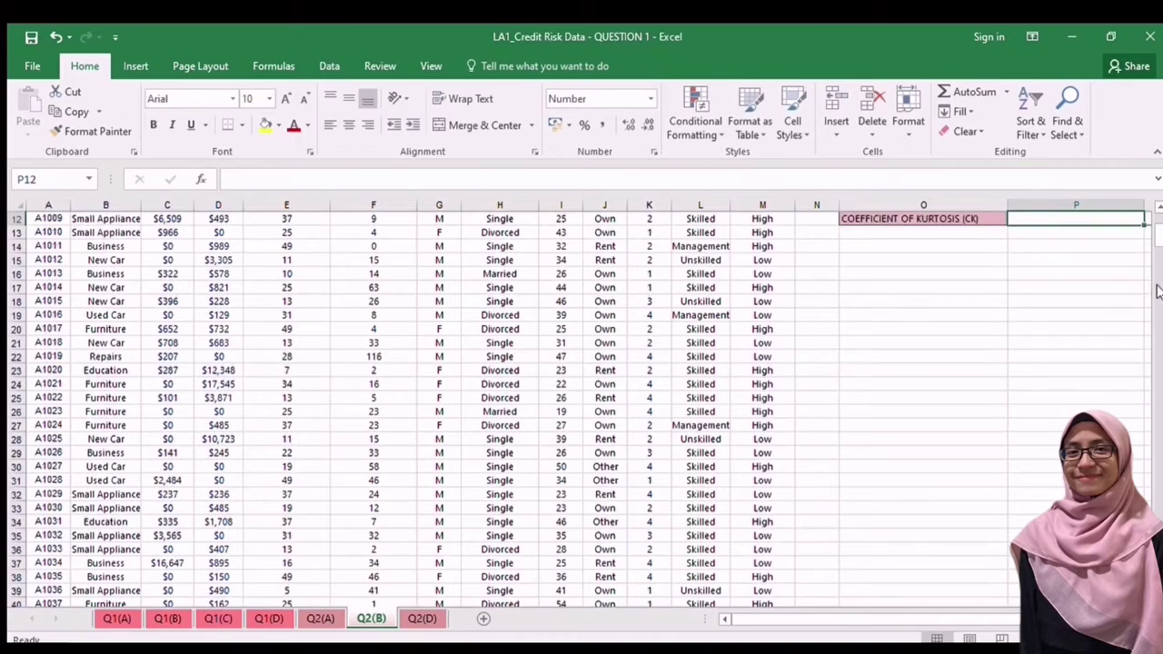
Step: Enter KURT formulas giving kurtosis 18.0006 for checking and 9.0542 for savings
left_click(1047, 298)
type("=K")
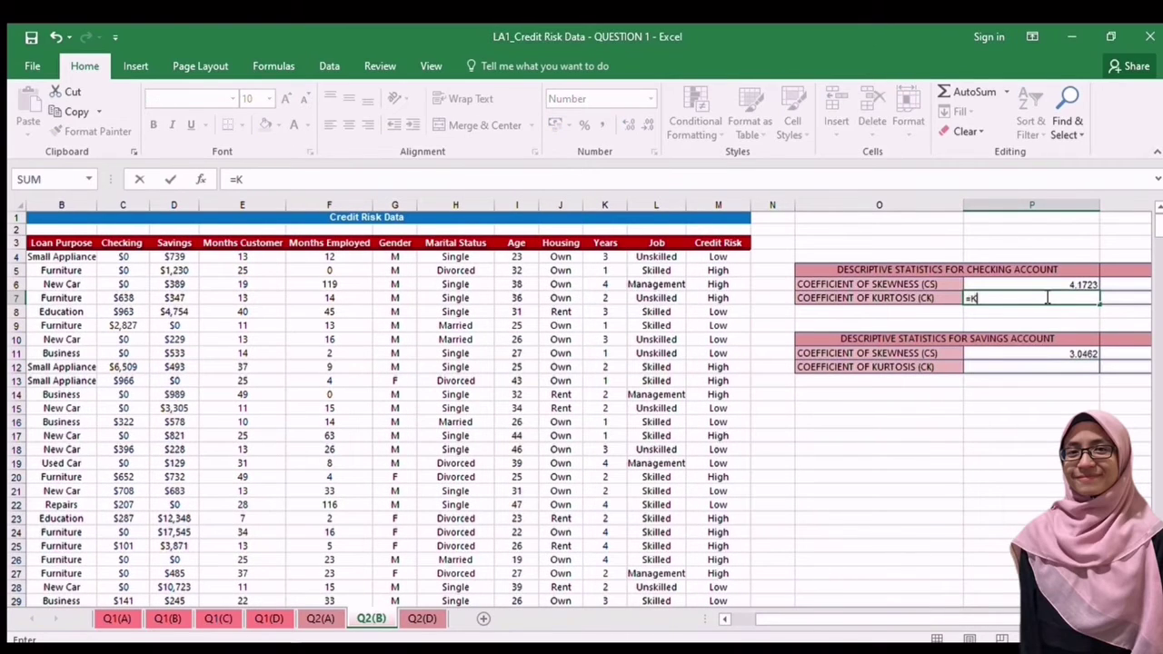
type("URT(")
left_click(120, 255)
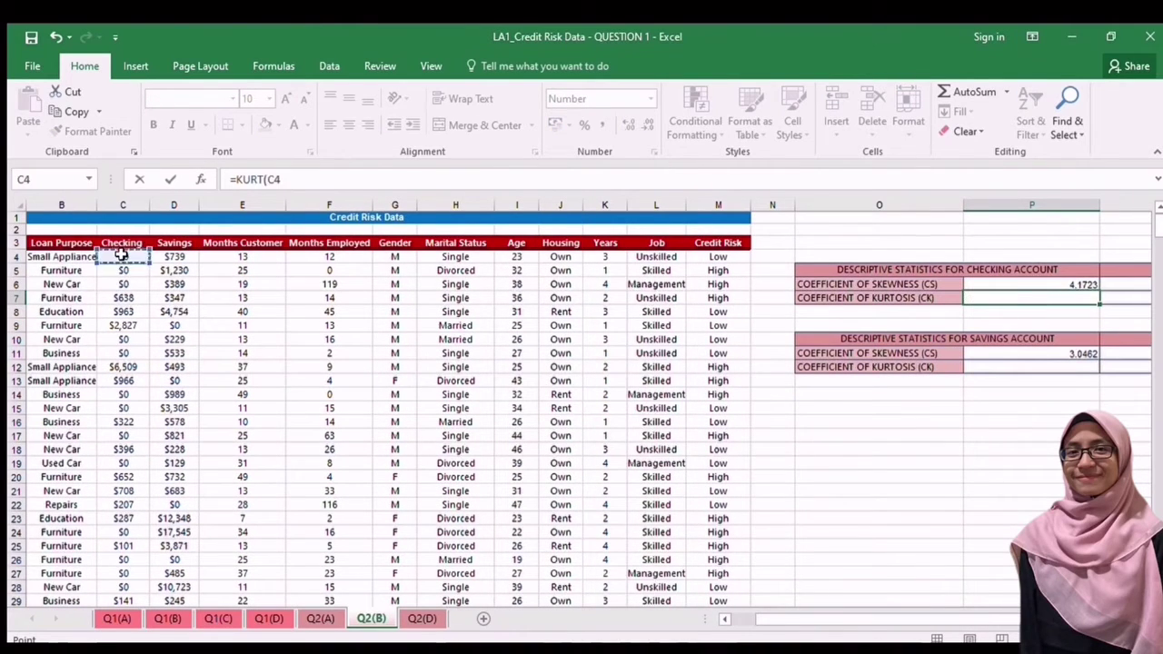
key("ctrl+shift+Down")
key("Return")
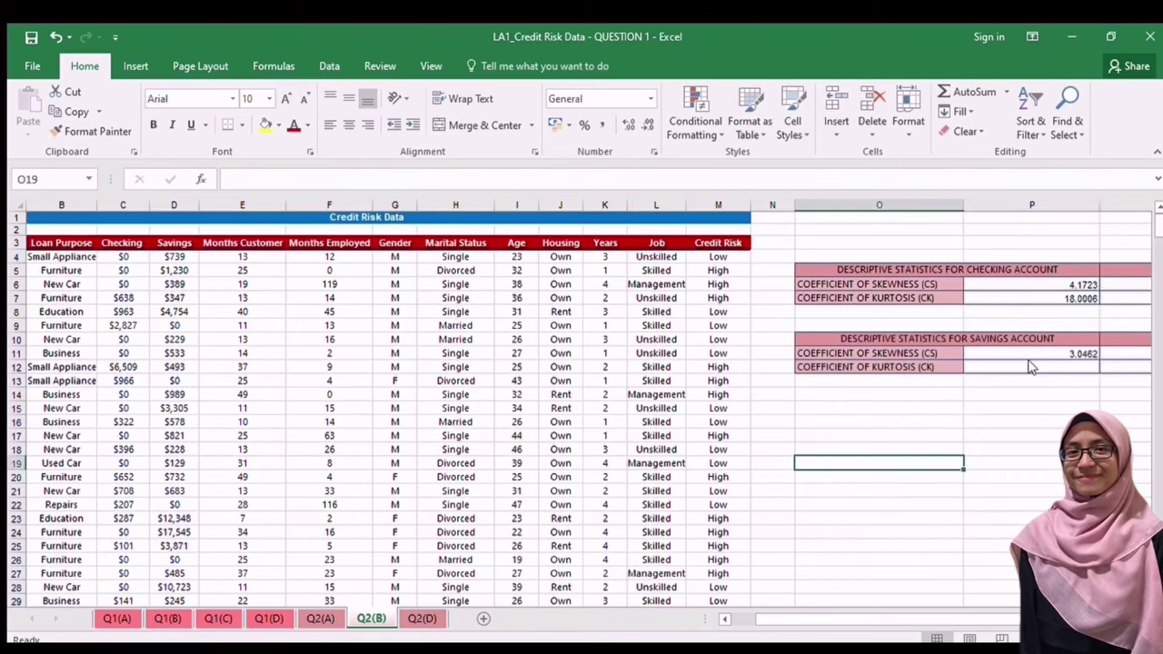
left_click(1034, 367)
type("=KURT(")
scroll(315, 325, "left", 1)
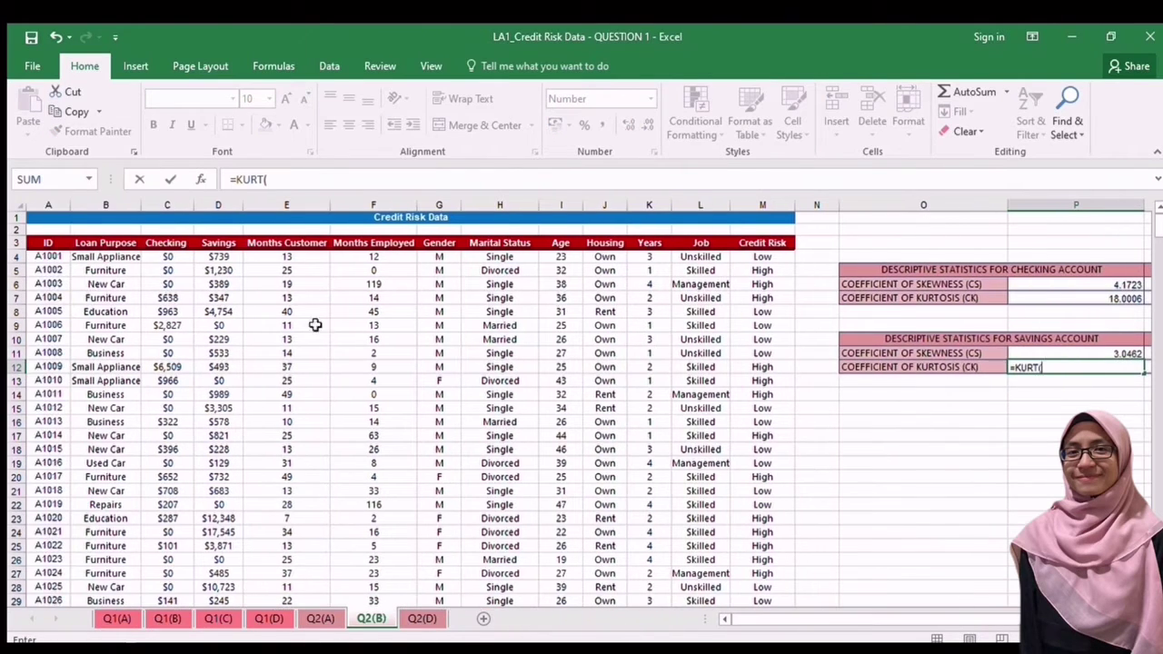
left_click(218, 256)
key("ctrl+shift+Down")
key("Return")
scroll(1026, 287, "right", 3)
Step: Comment 'Highly skewed to the right' for both skewness values and 'Peak with less dispersion' for both kurtosis values
left_click(1026, 287)
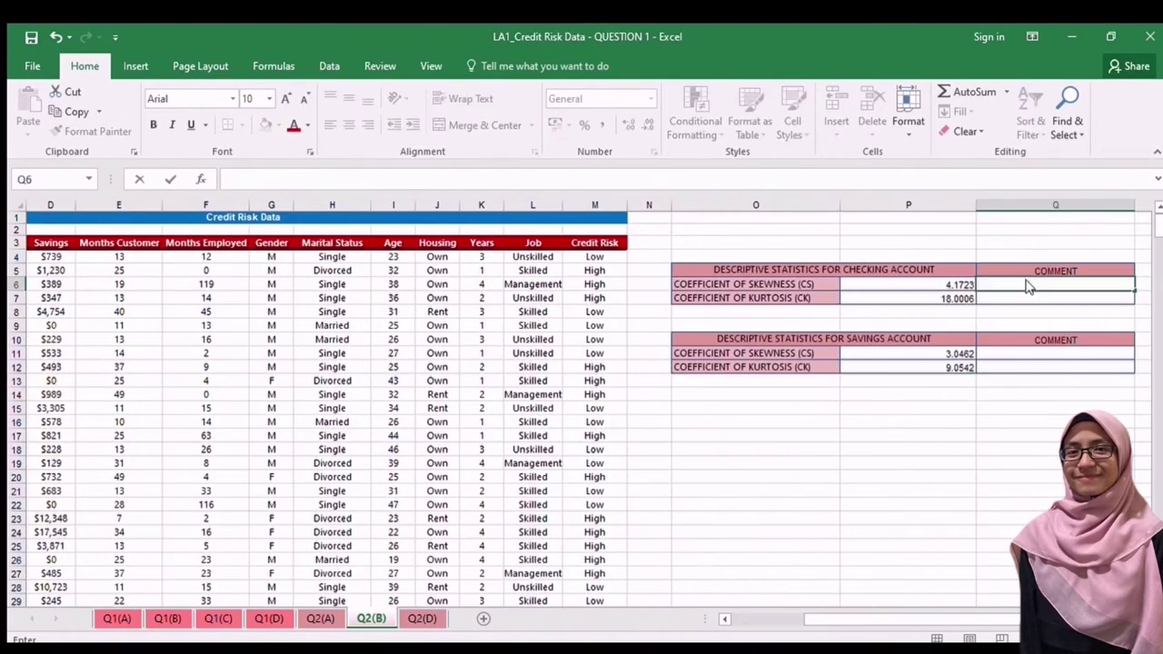
double_click(1038, 285)
type("Highly skewed to the right")
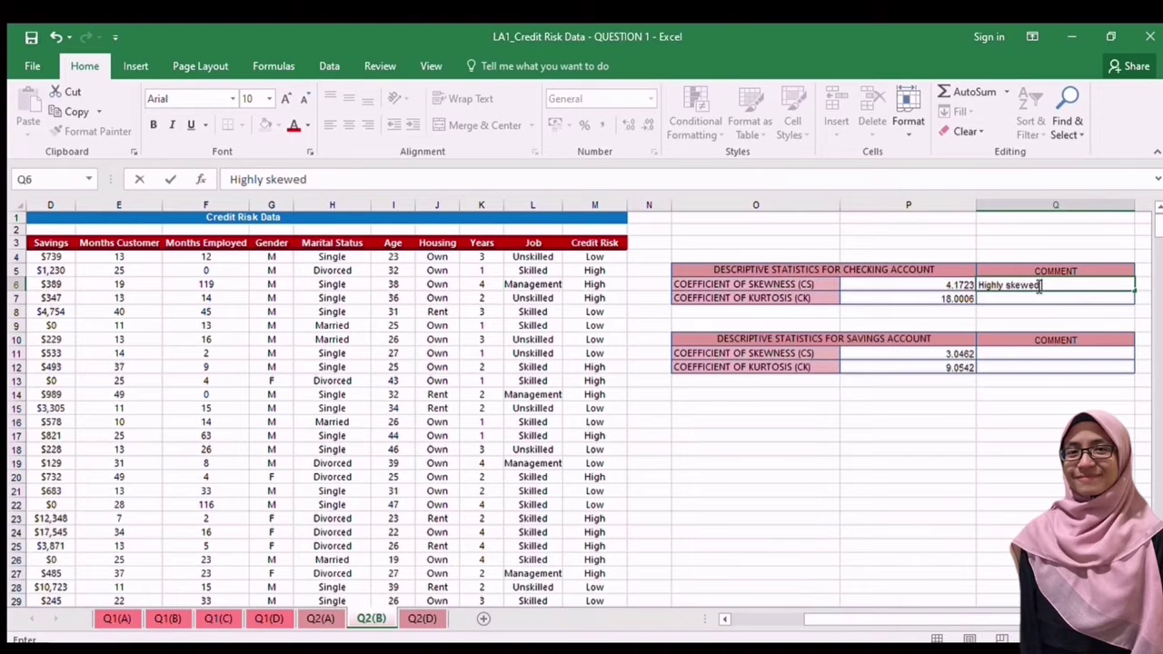
left_click(1044, 354)
type("highly skewed to the right")
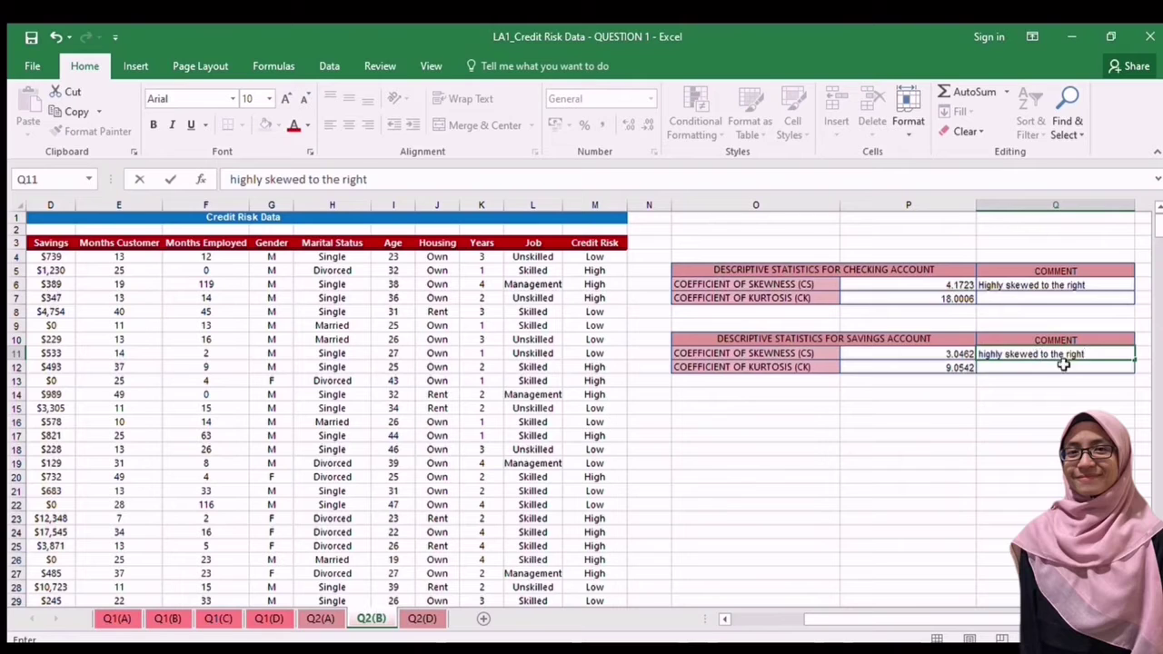
left_click(1022, 296)
type("Peak with less dispersion")
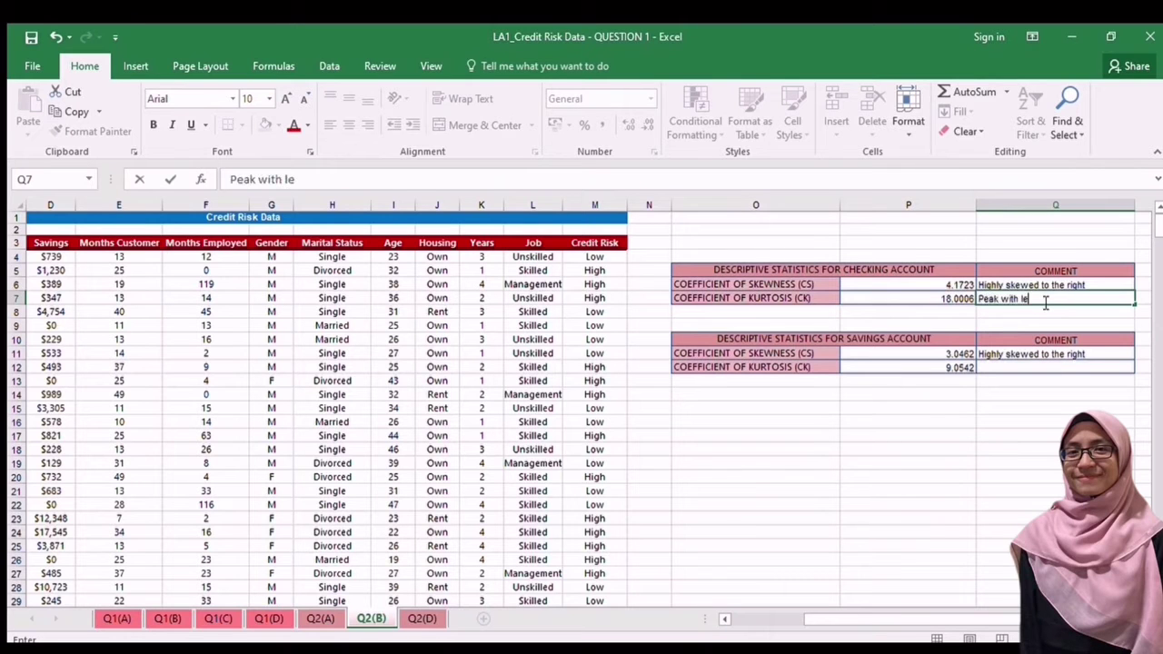
left_click(1021, 372)
type("Peak ")
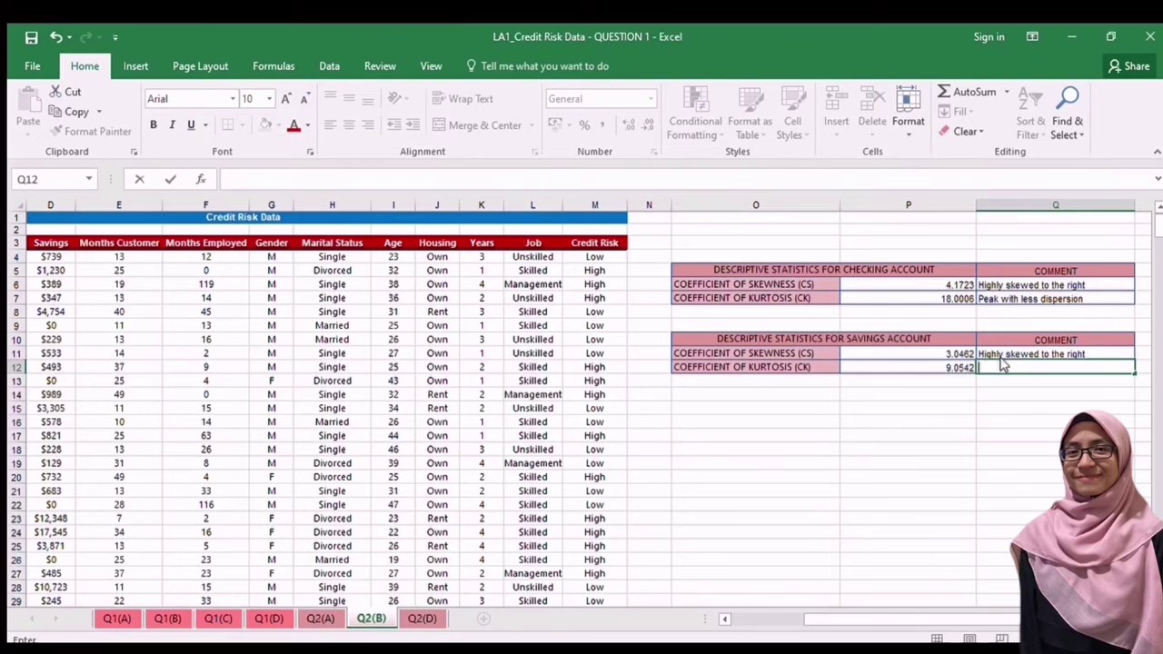
type("with less dispersion")
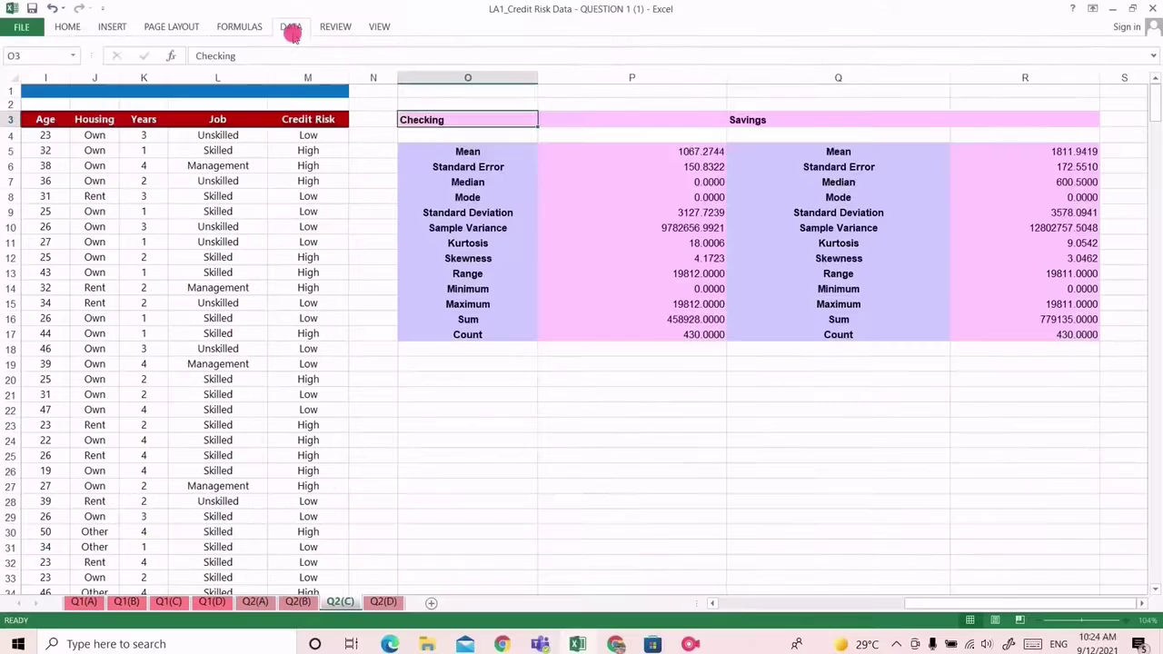
Step: Open Descriptive Statistics from Data Analysis with input range $C$3:$D$433 and output to $O$3
left_click(293, 26)
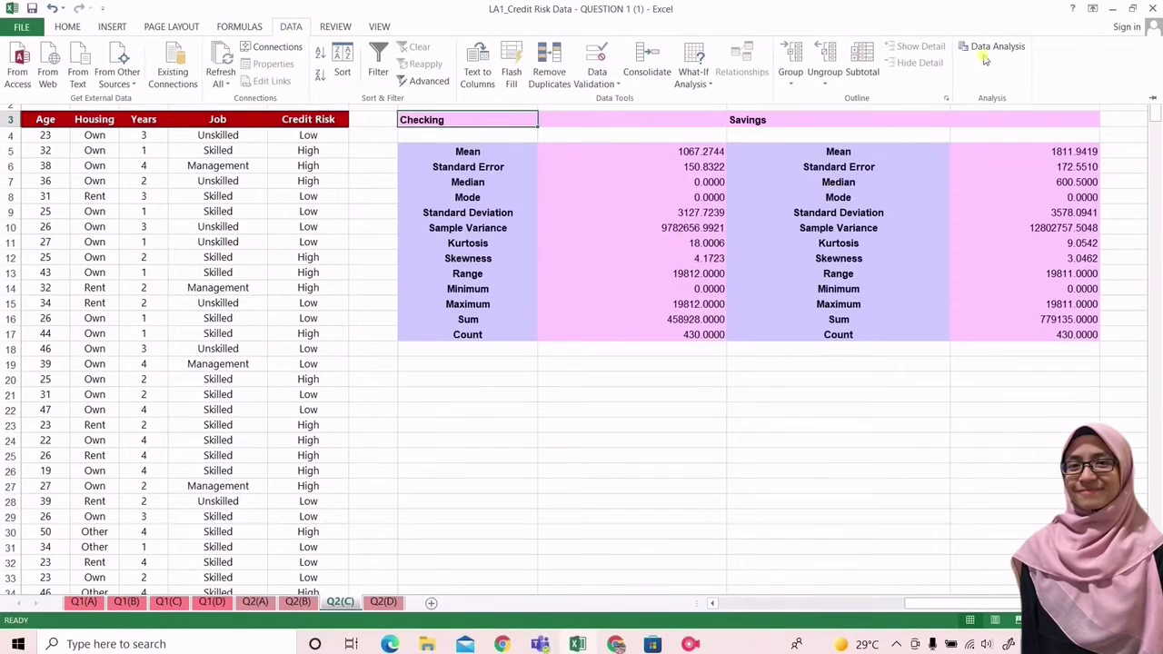
left_click(987, 50)
left_click(708, 289)
double_click(709, 289)
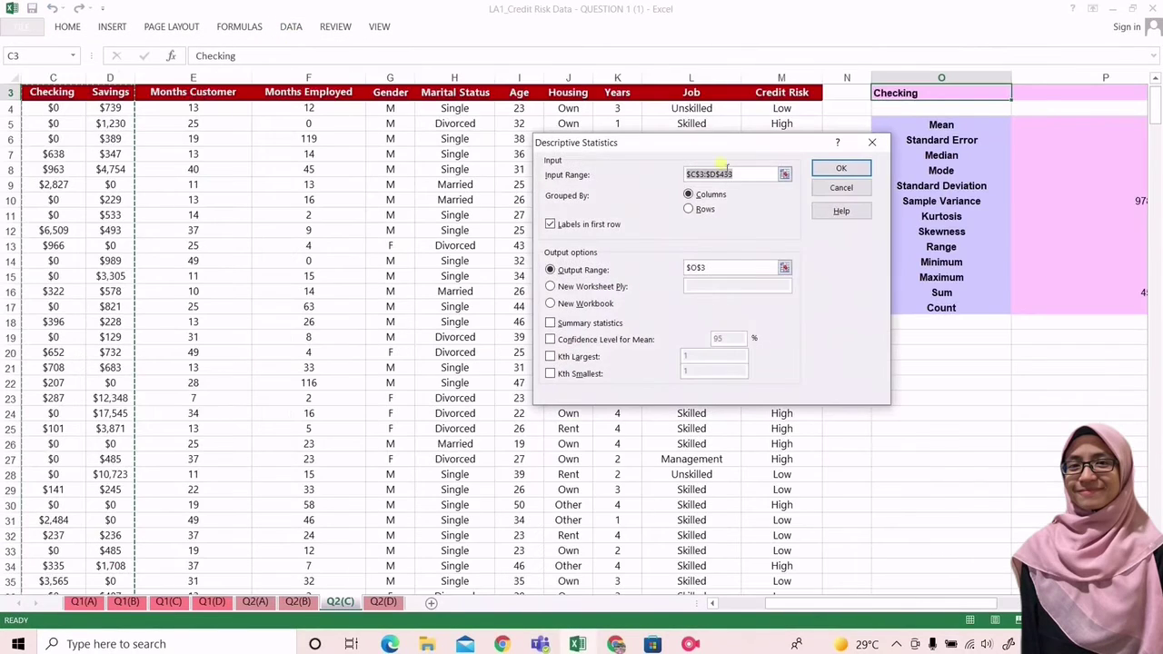
left_click(663, 196)
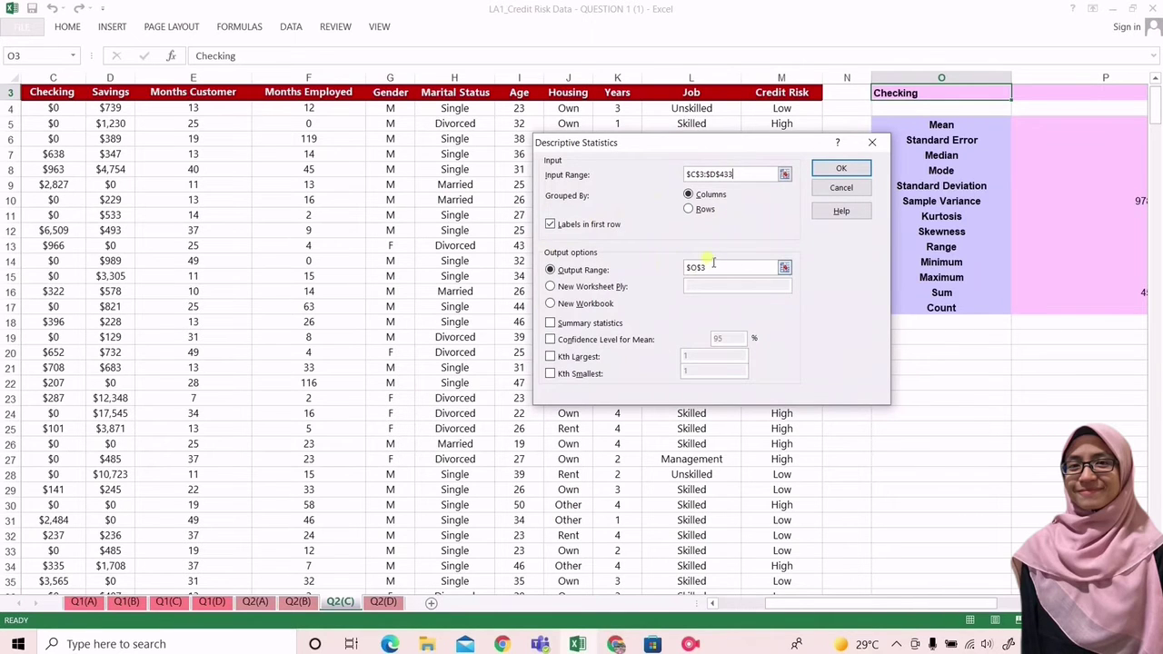
left_click_drag(768, 142, 1012, 147)
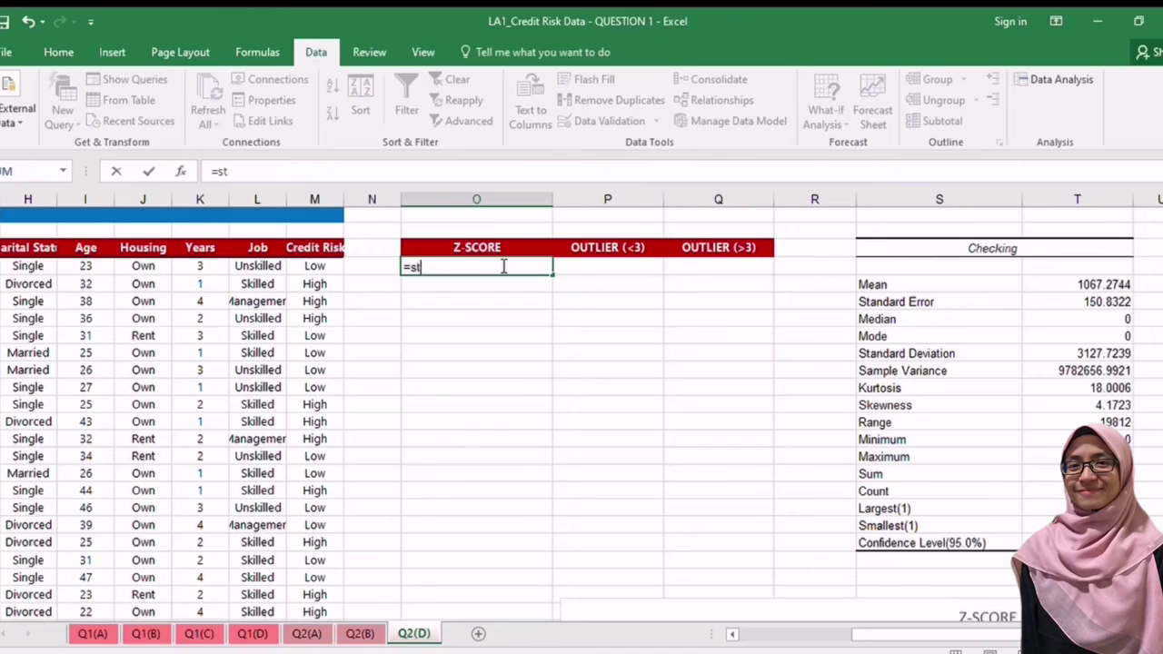
Step: Build a STANDARDIZE formula in O4 using balance C4, mean T5 and standard deviation T9
type("tandardize(")
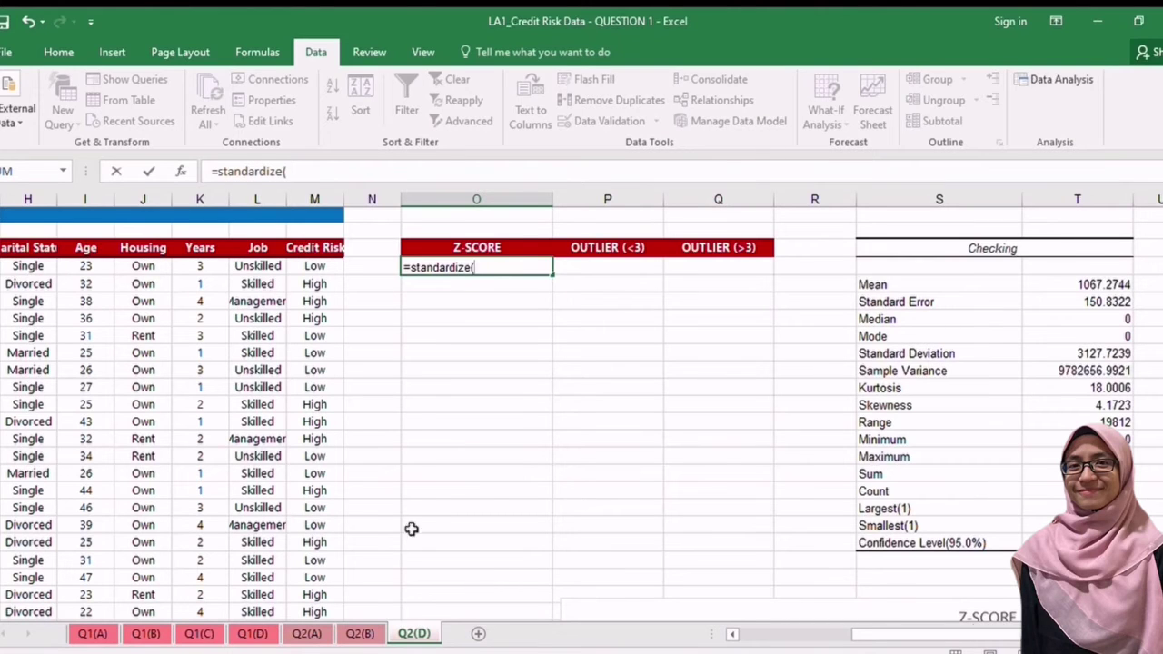
scroll(411, 529, "left", 5)
left_click(27, 266)
type(",")
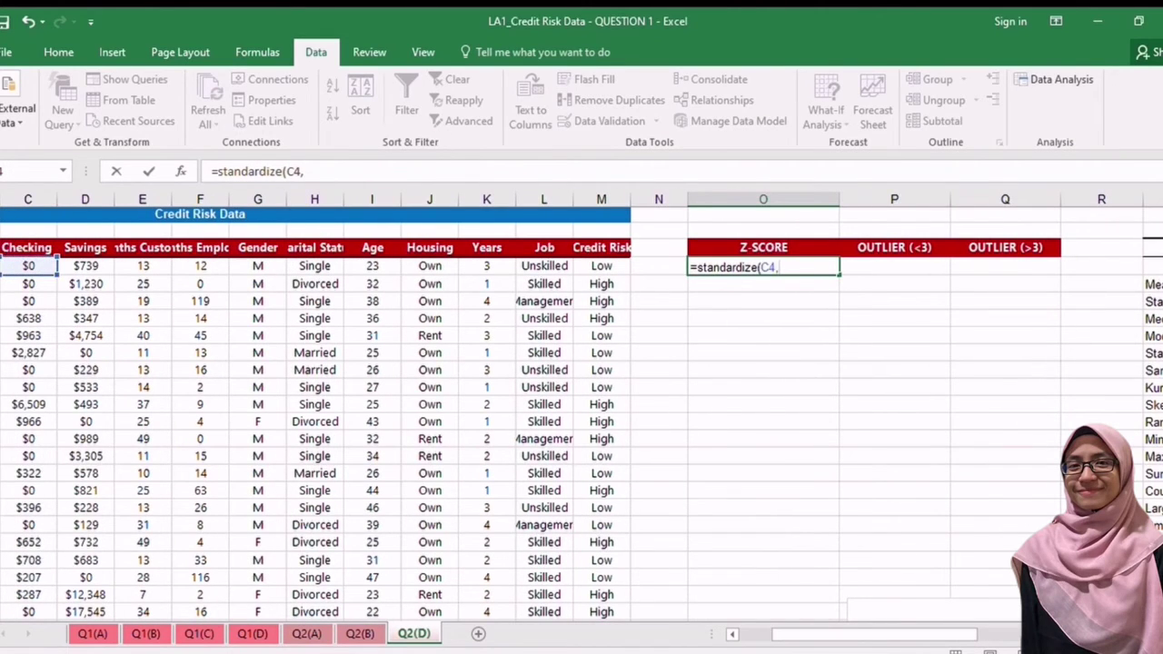
scroll(581, 409, "right", 3)
left_click(1090, 284)
type(",")
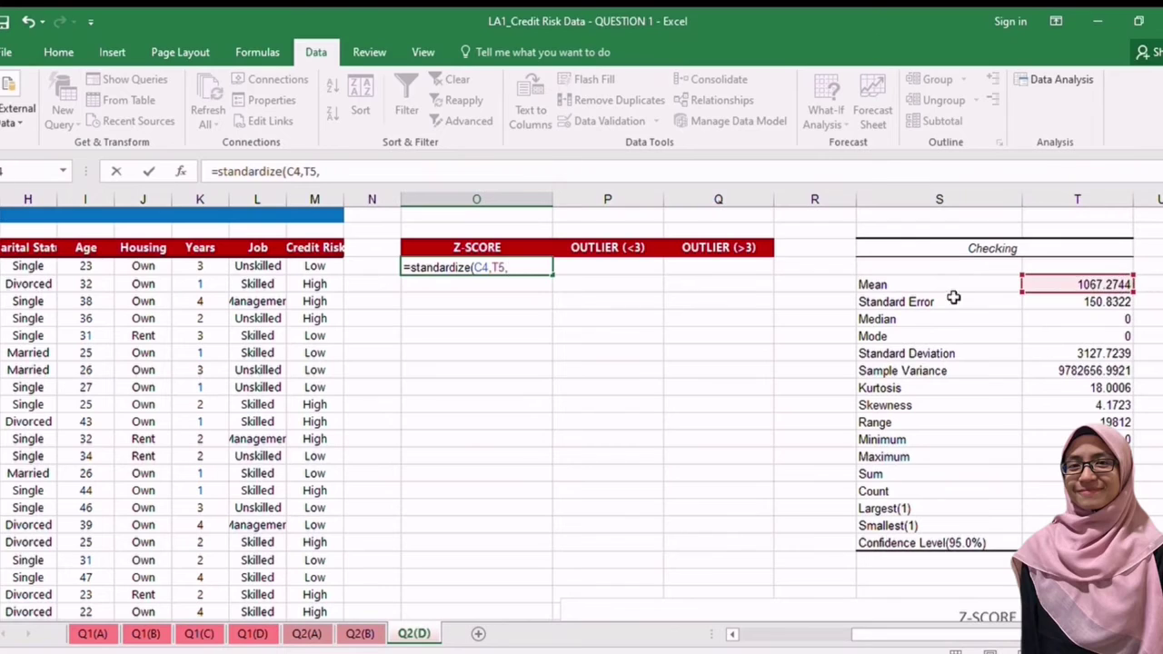
left_click(1036, 353)
Step: Lock the formula as =STANDARDIZE(C4,$T$5,$T$9) and fill it down the Z-SCORE column
left_click(497, 267)
key("F4")
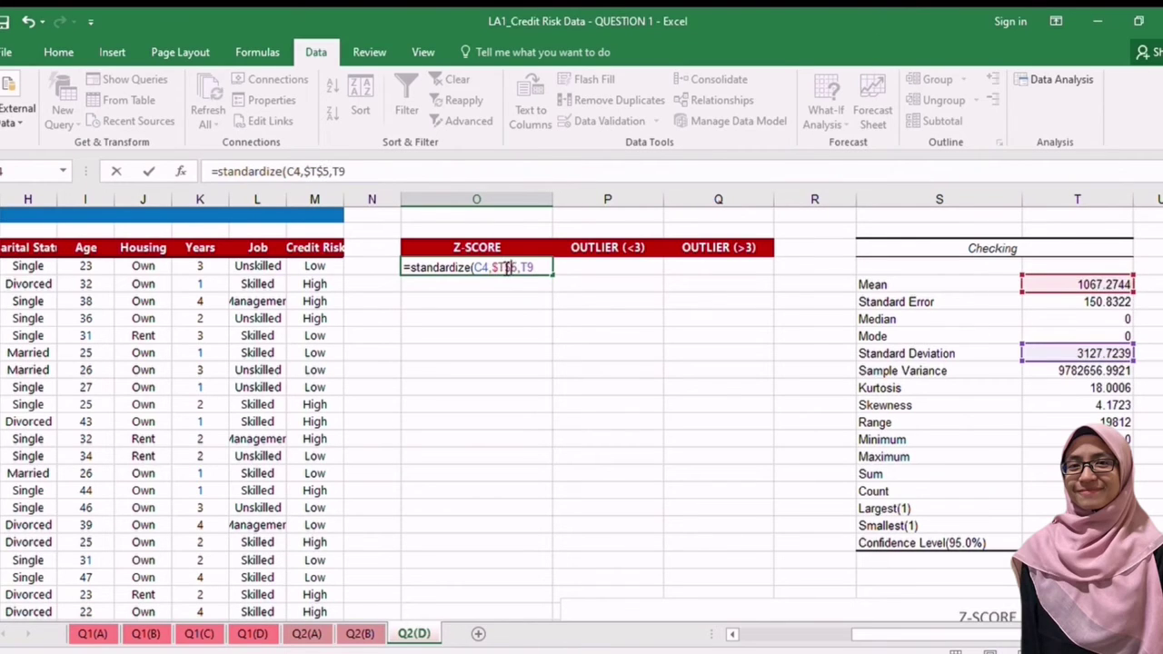
left_click(522, 267)
type("$T$")
key("Return")
left_click(543, 271)
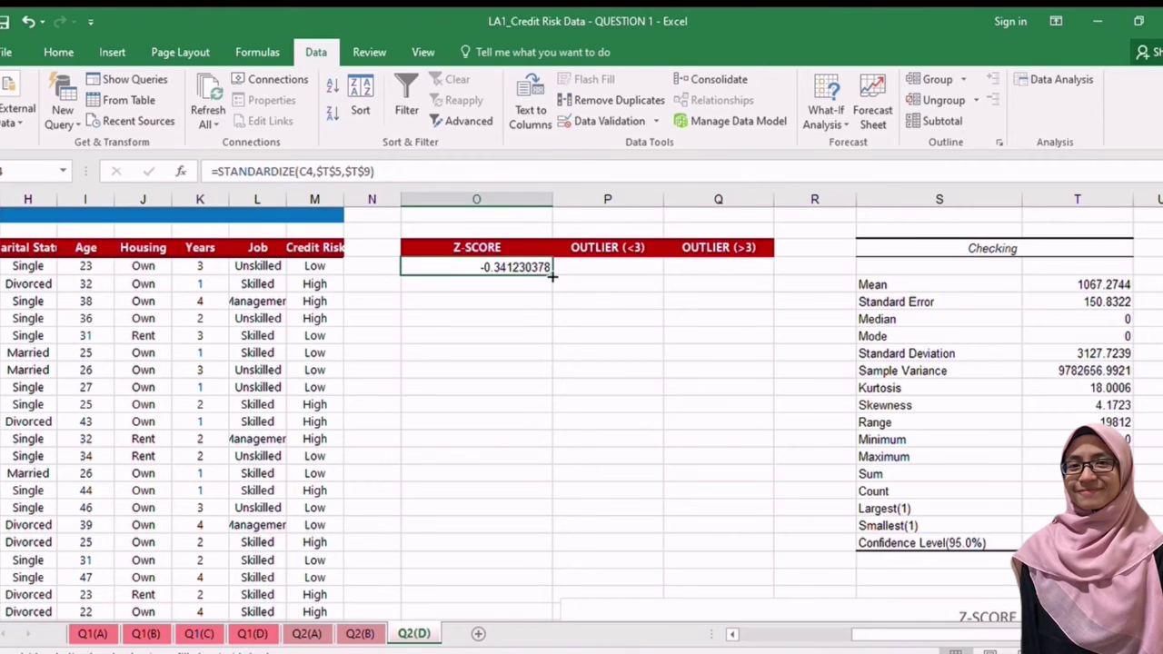
left_click_drag(551, 276, 545, 622)
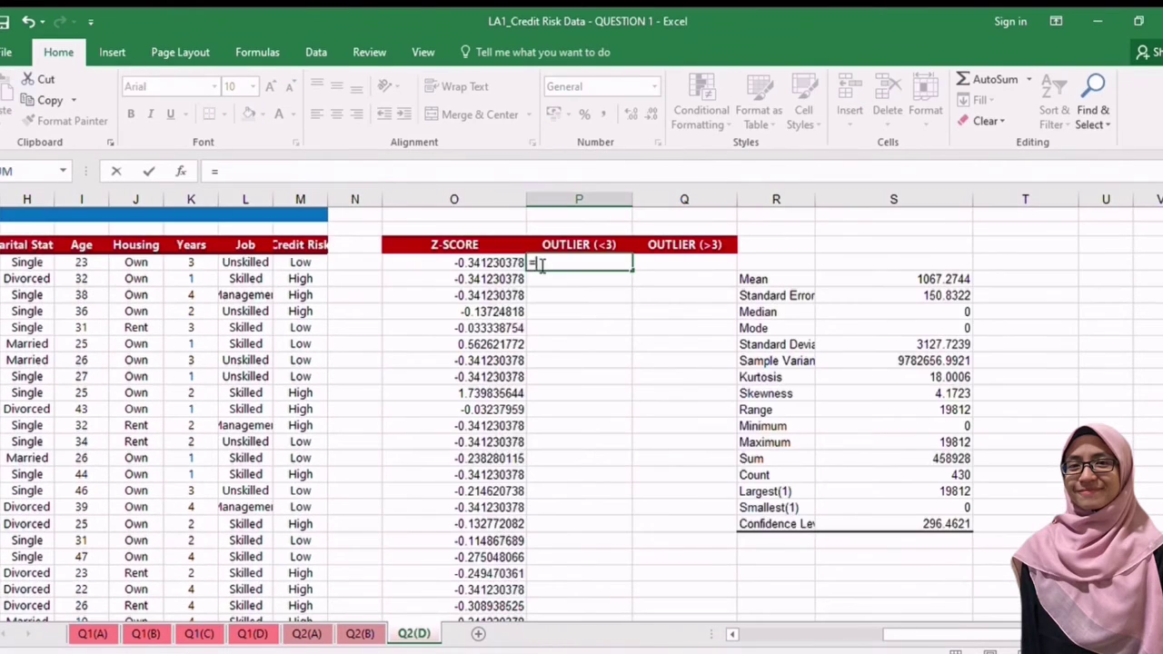
Step: Flag lower outliers with =IF(O4<3,"Outlier","No") in P4 and fill it down the column
left_click(499, 261)
type("<")
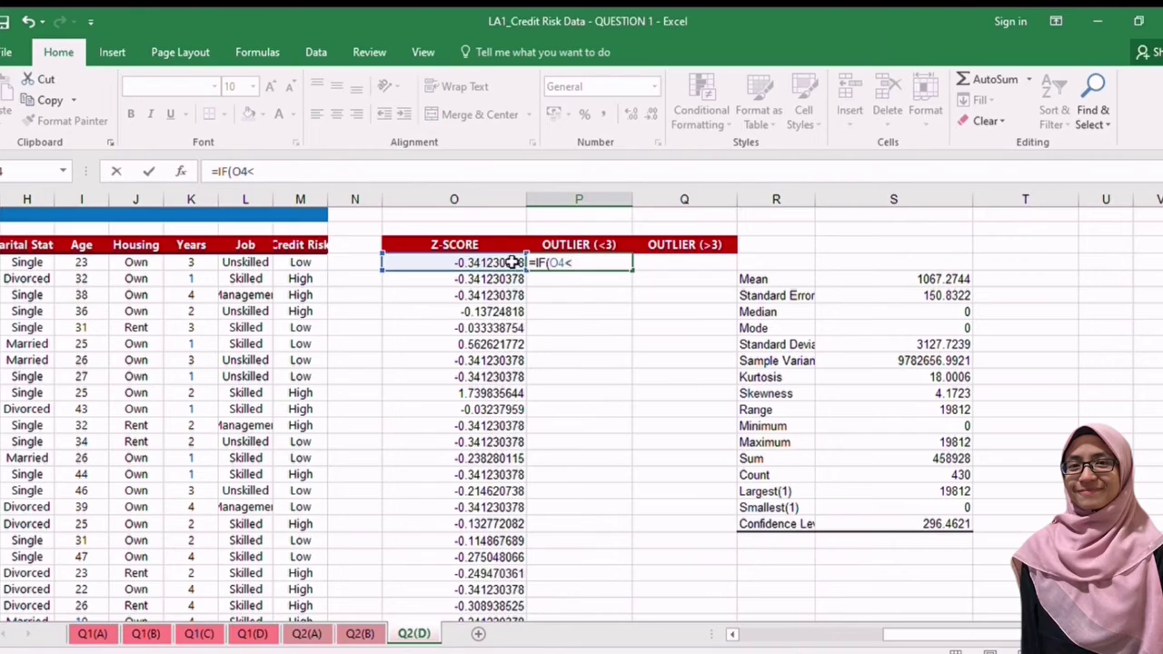
type("3, \"Outlier\", \"No\"")
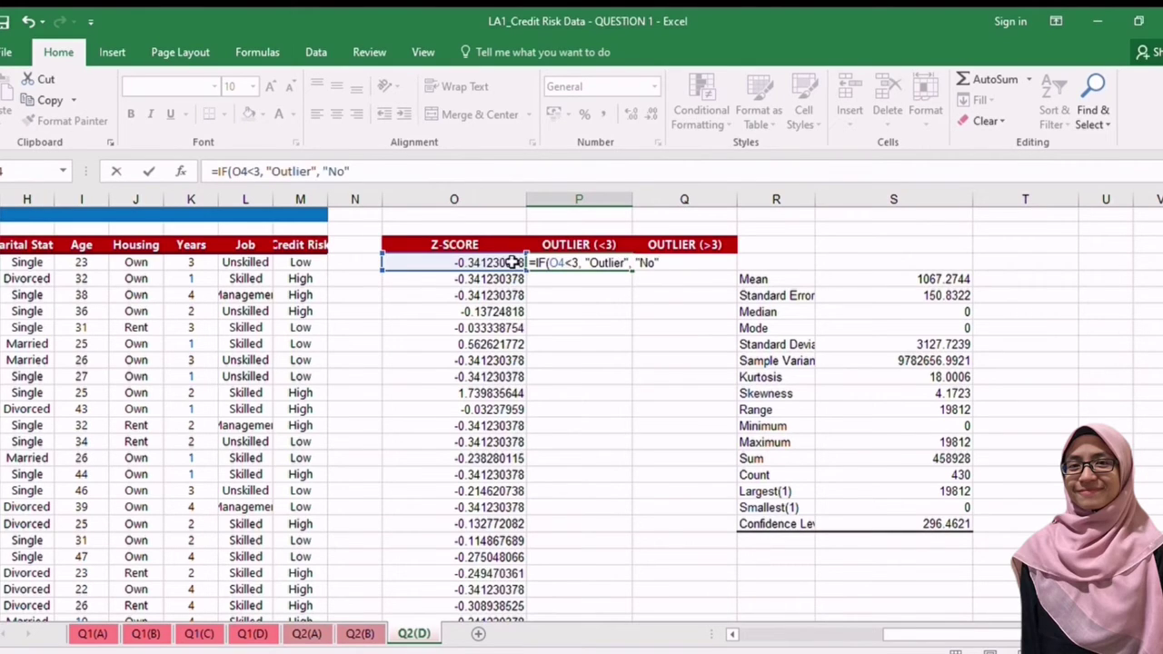
type(")")
key("Return")
left_click(588, 263)
double_click(632, 270)
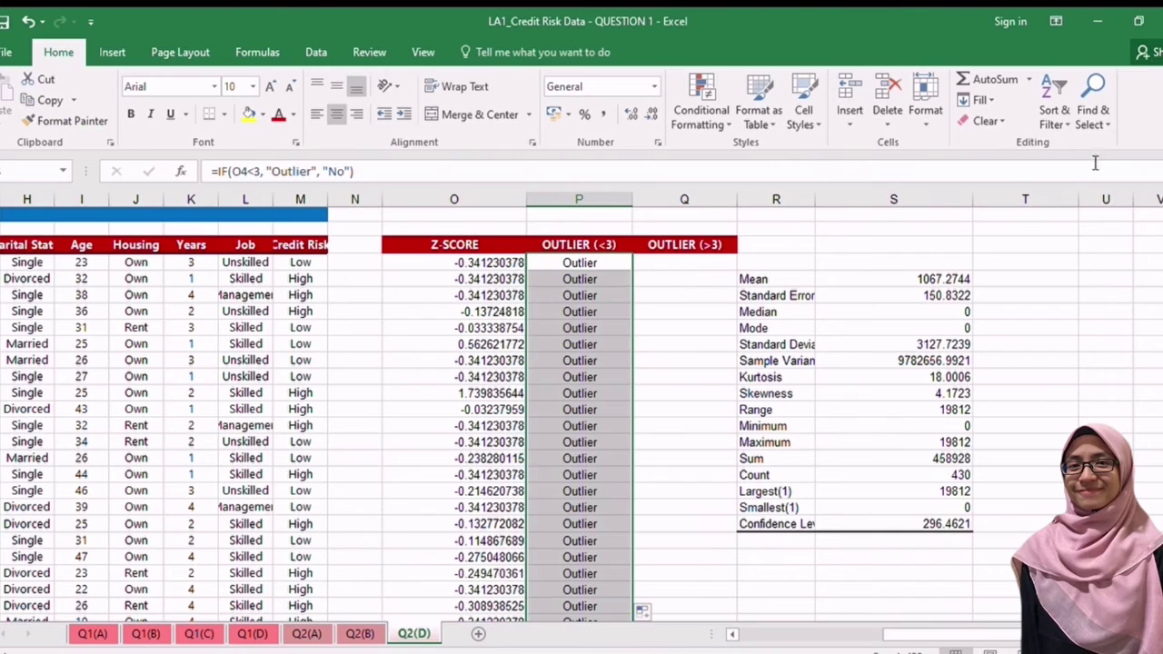
Step: Flag upper outliers with =IF(O4>3,"Outlier","No") in Q4 and fill it down the column
key("Right")
type("=if(O4")
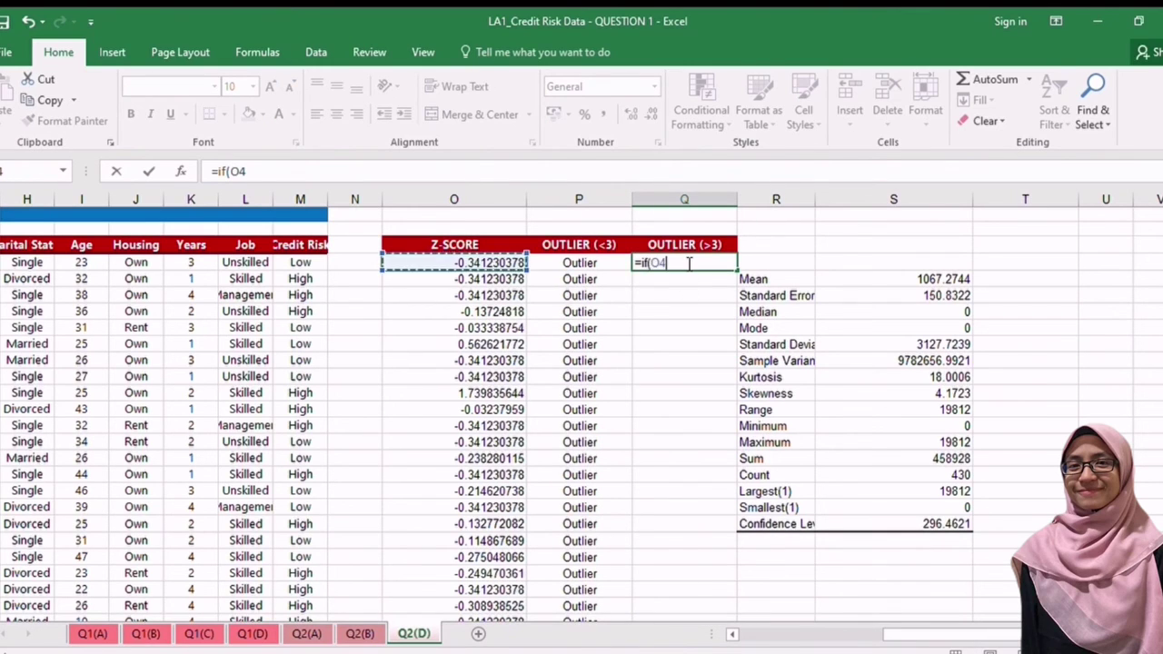
type(">3, \"Outlier")
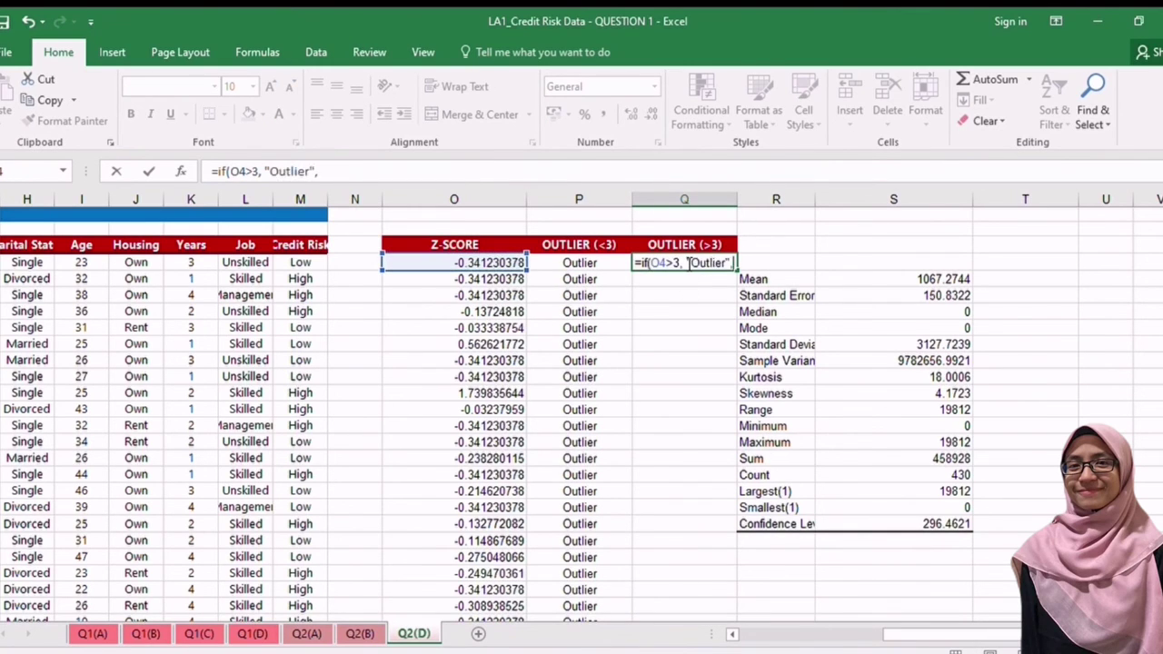
type(", \"No\")")
key("Return")
left_click(687, 264)
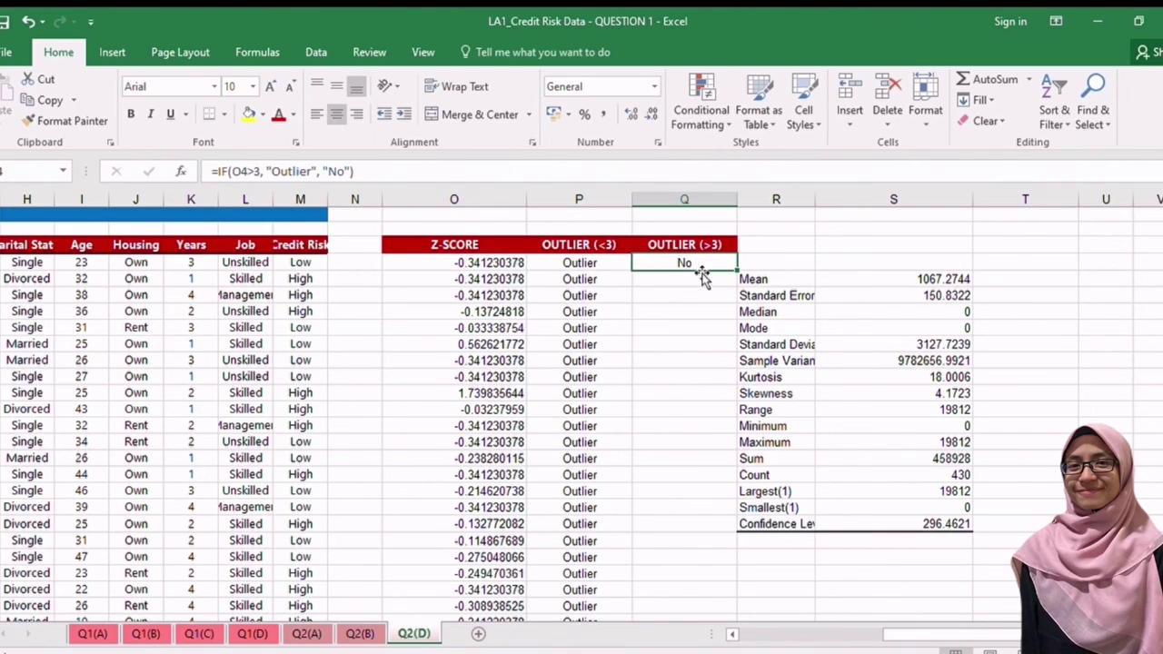
double_click(735, 271)
Step: Insert a scatter chart of the Z-SCORE column and place it beside the outlier columns
left_click(455, 228)
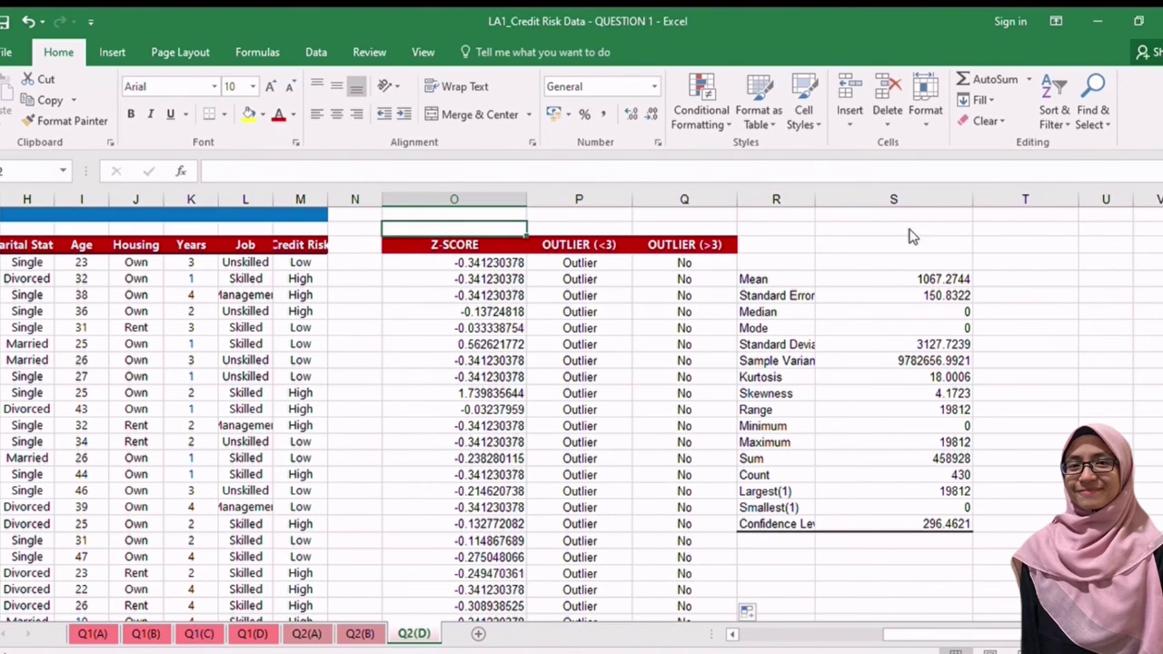
left_click(428, 247)
key("ctrl+shift+Down")
left_click(116, 50)
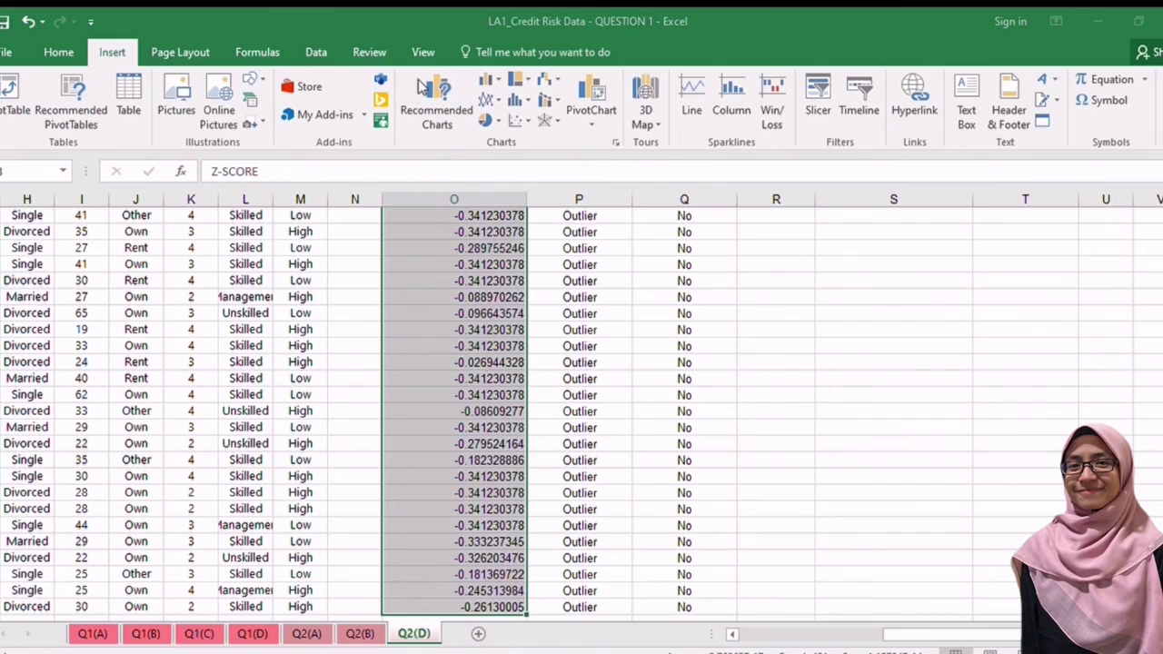
left_click(515, 119)
left_click(509, 173)
left_click_drag(735, 325, 1075, 246)
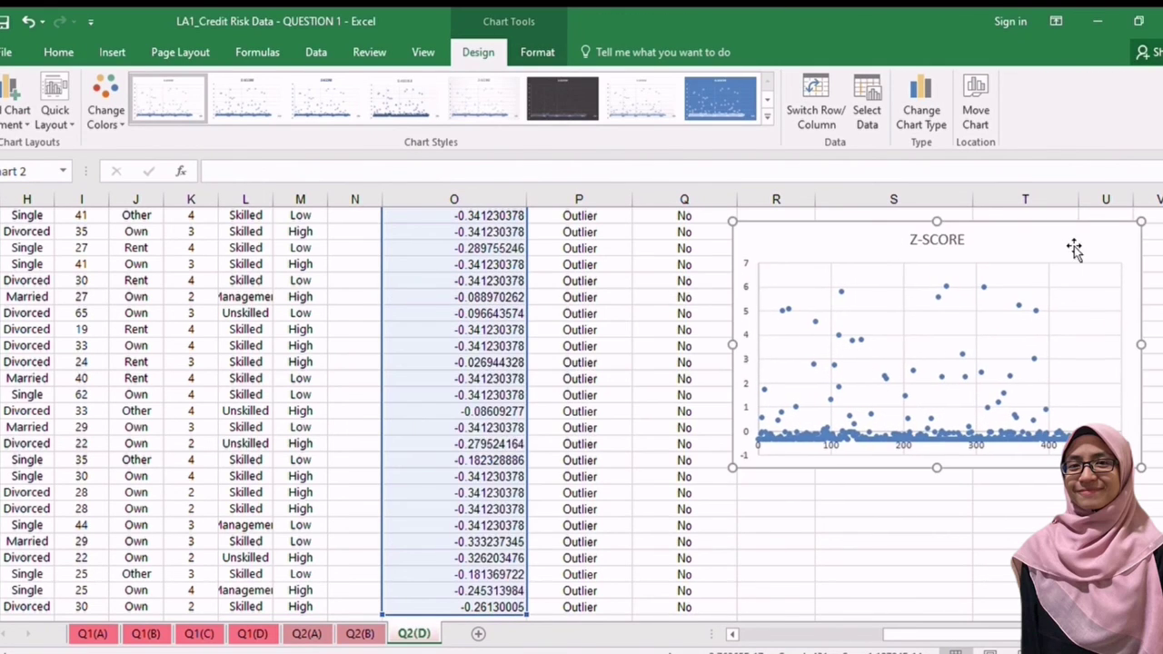